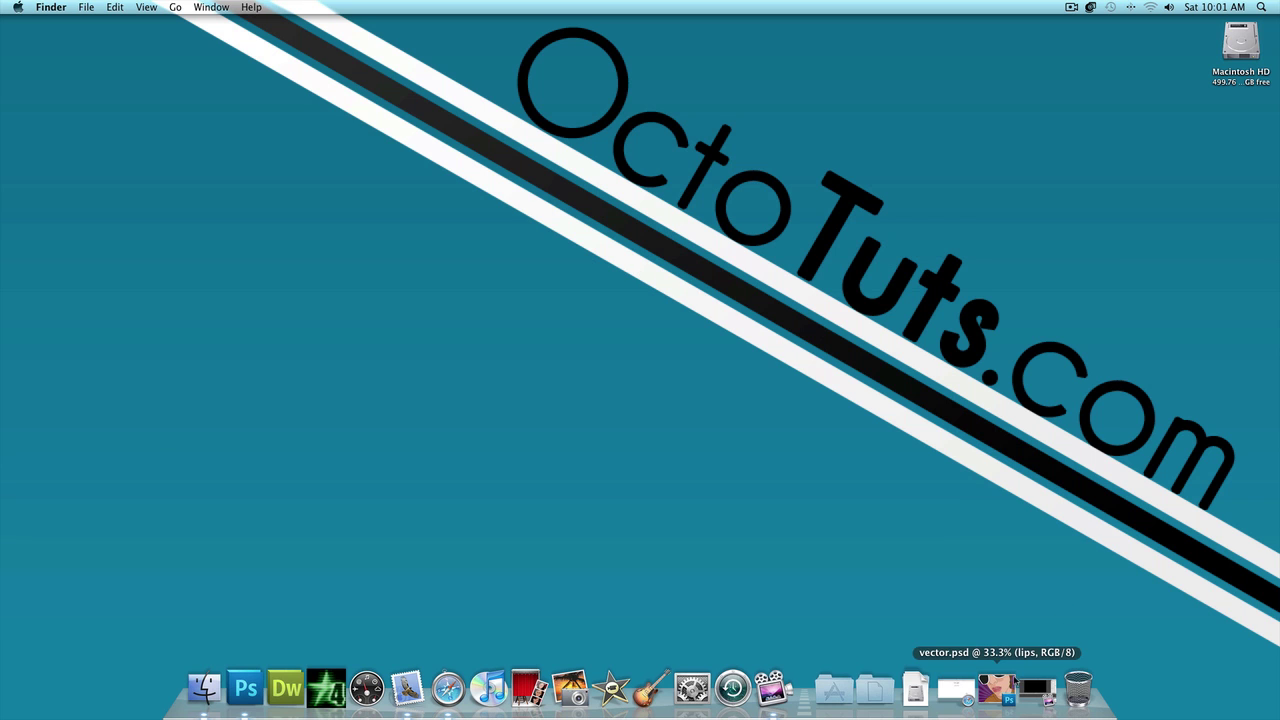
Step: Restore the minimized vector.psd window from the Dock
click(1000, 688)
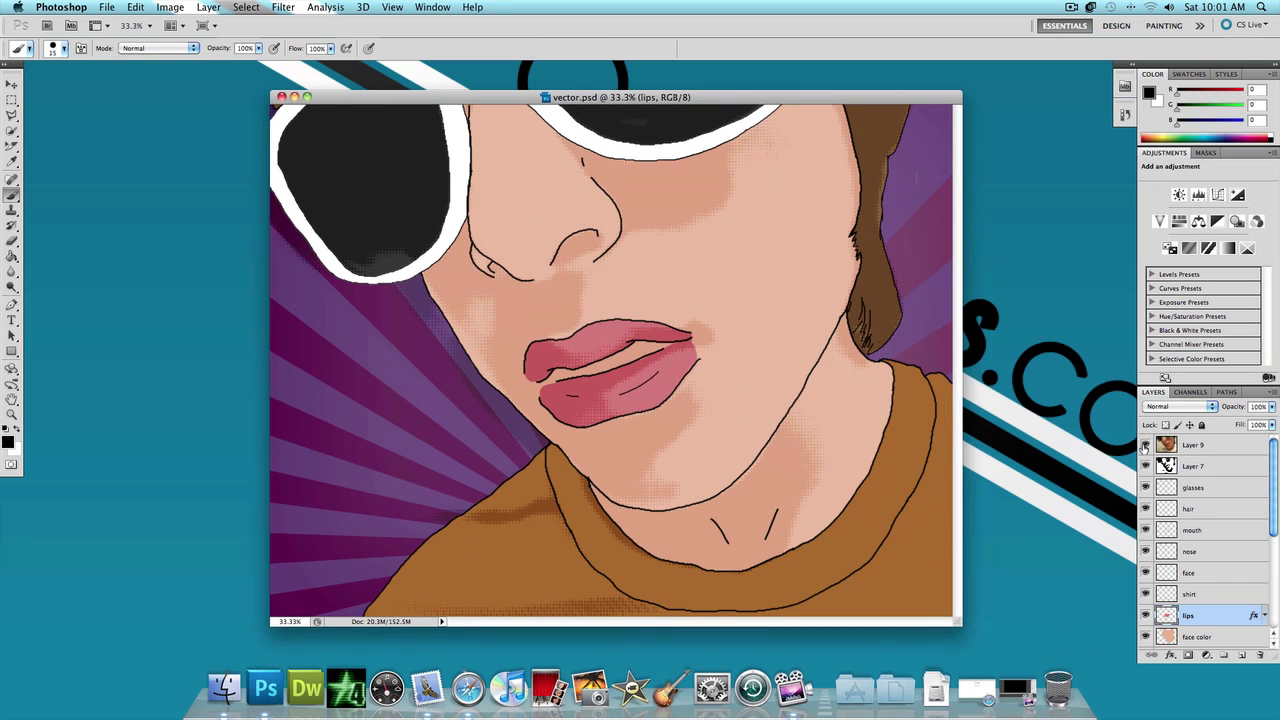
Step: Toggle the Layer 9 photo on and off to compare, leaving it visible over the artwork
click(1145, 445)
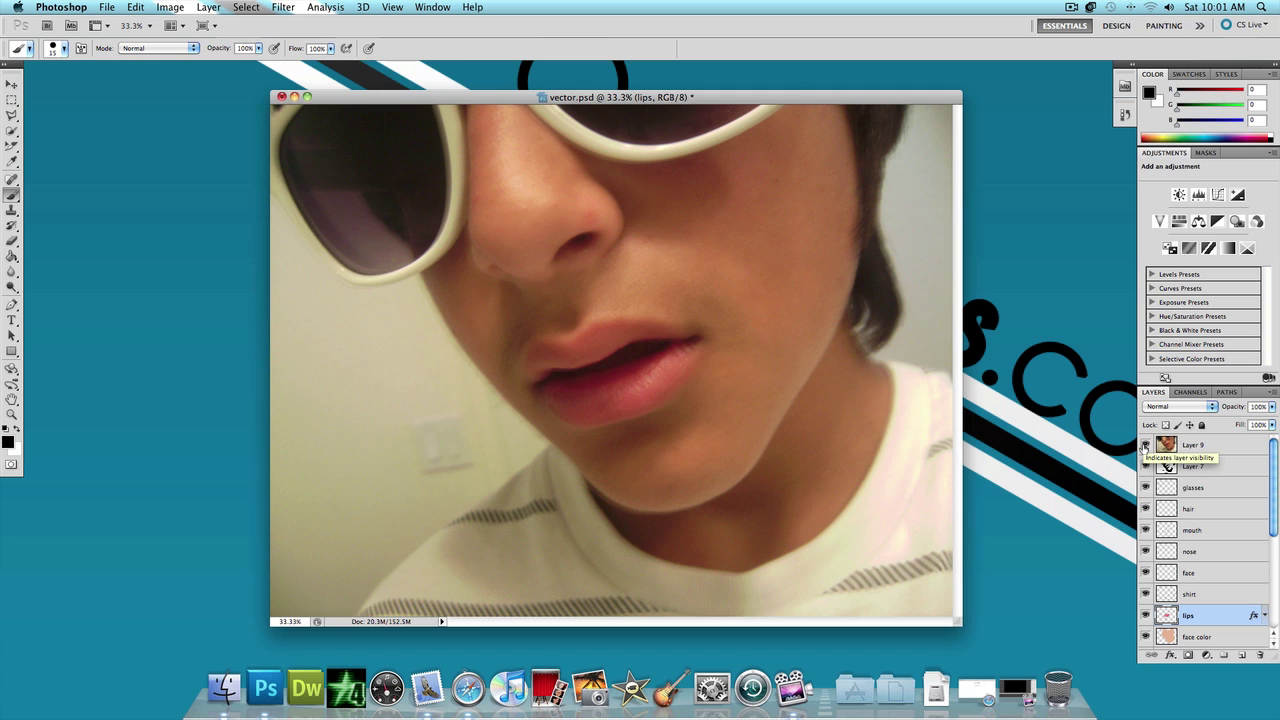
click(1145, 446)
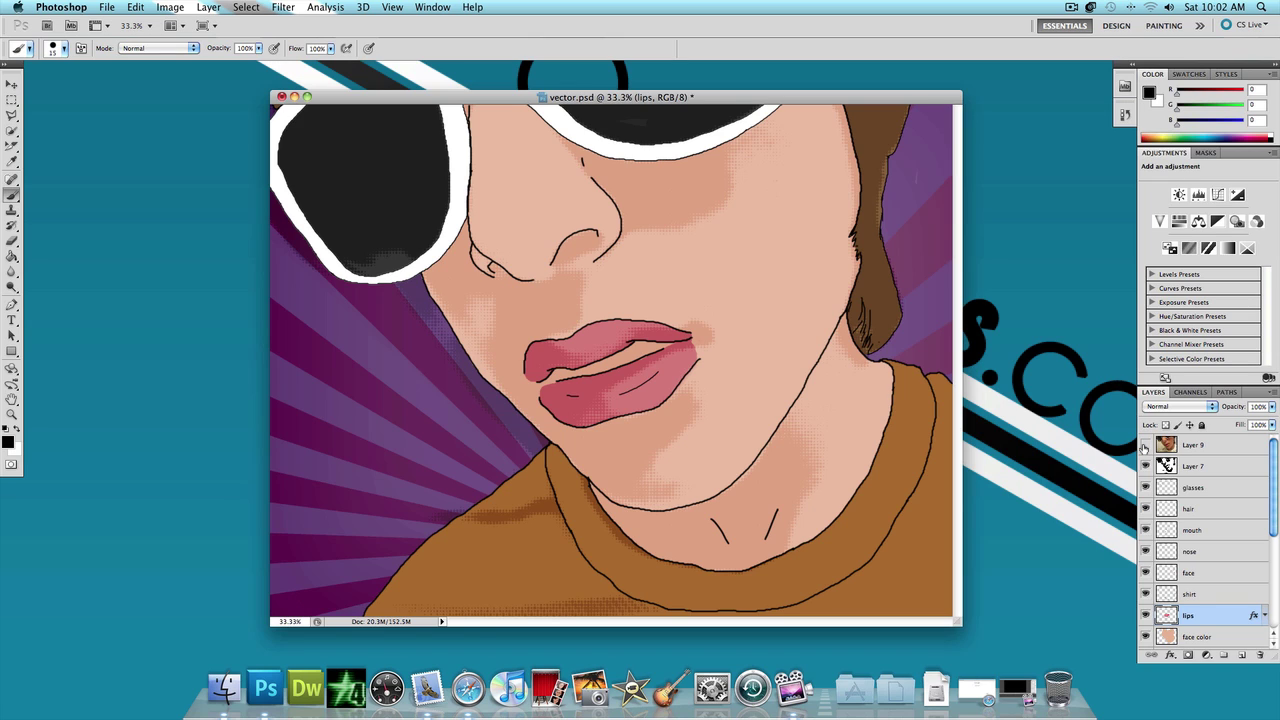
click(1145, 445)
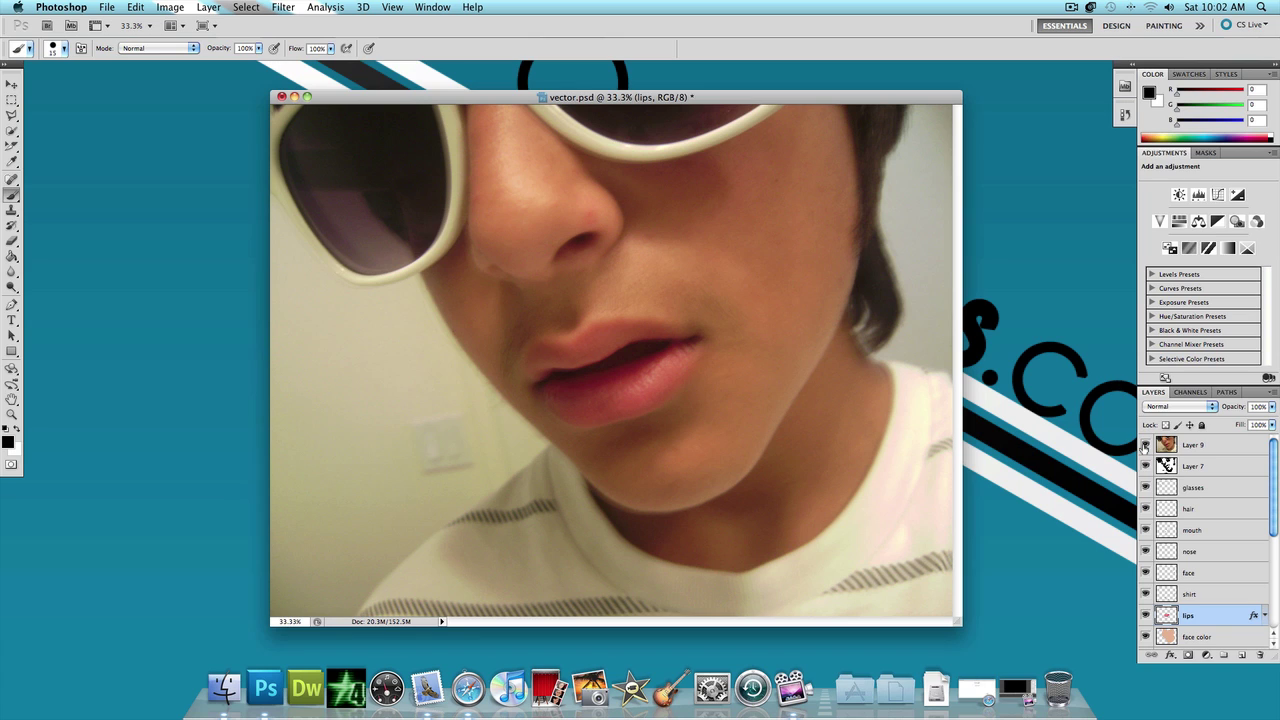
Step: Create a new layer named 'jawbone' and move it to the top of the layer stack
key(super+shift+n)
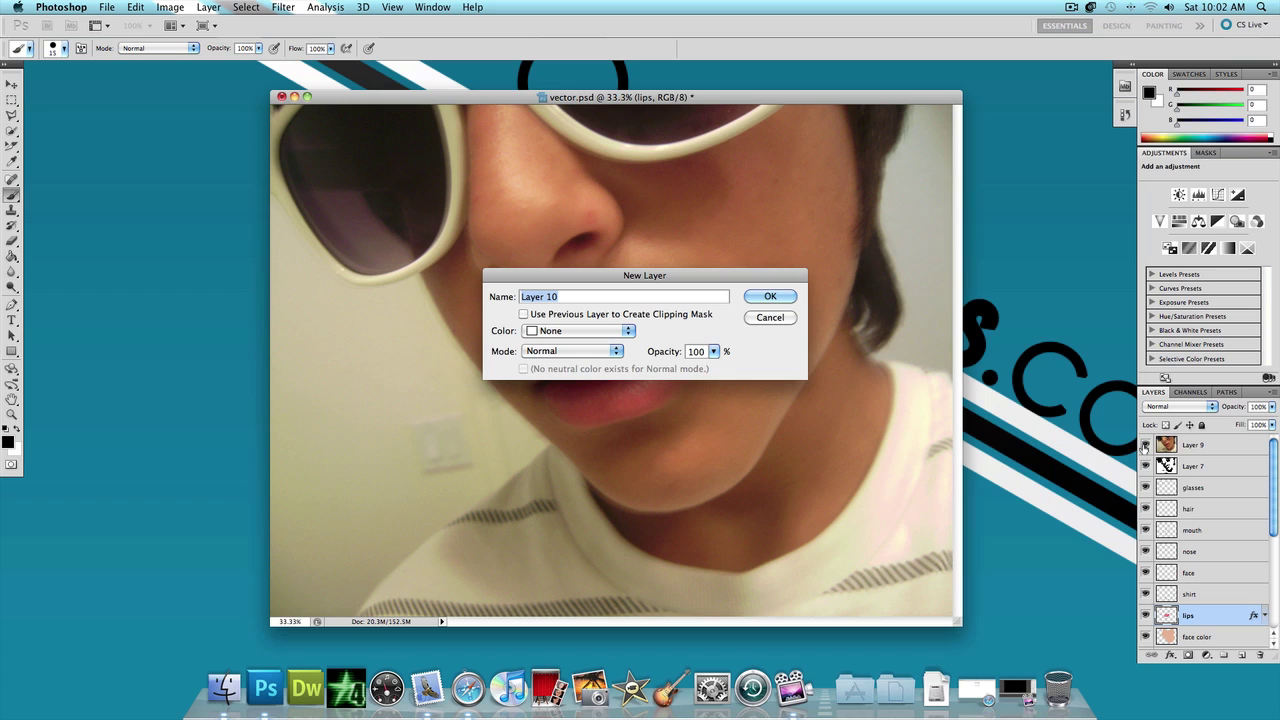
text(jawbone)
key(Return)
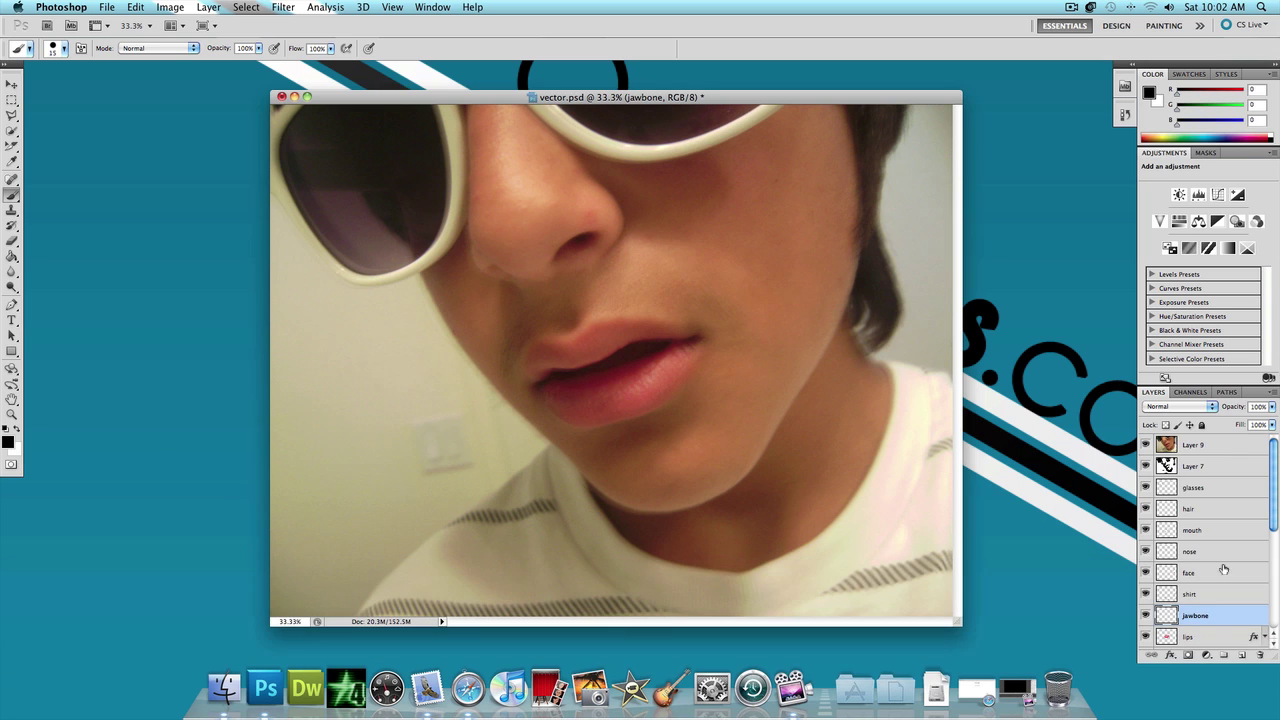
drag(1228, 614, 1206, 441)
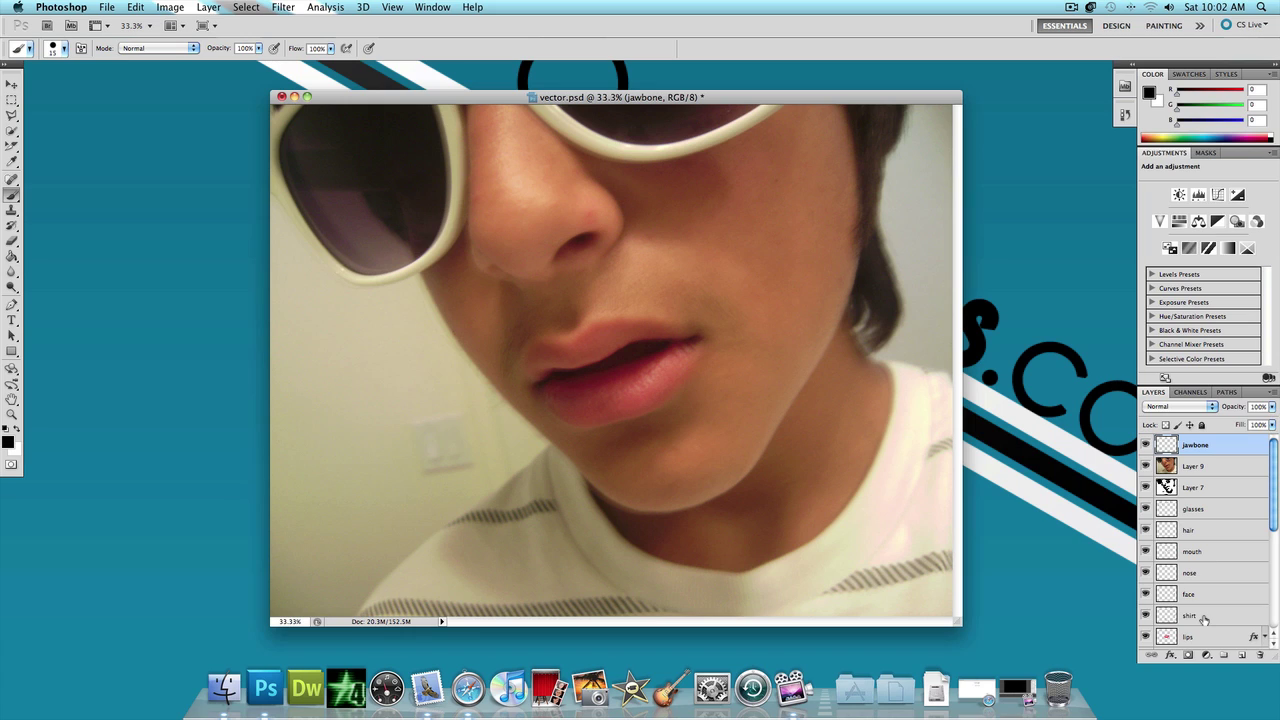
Step: Check the brush's size and hardness settings (15 px)
click(11, 306)
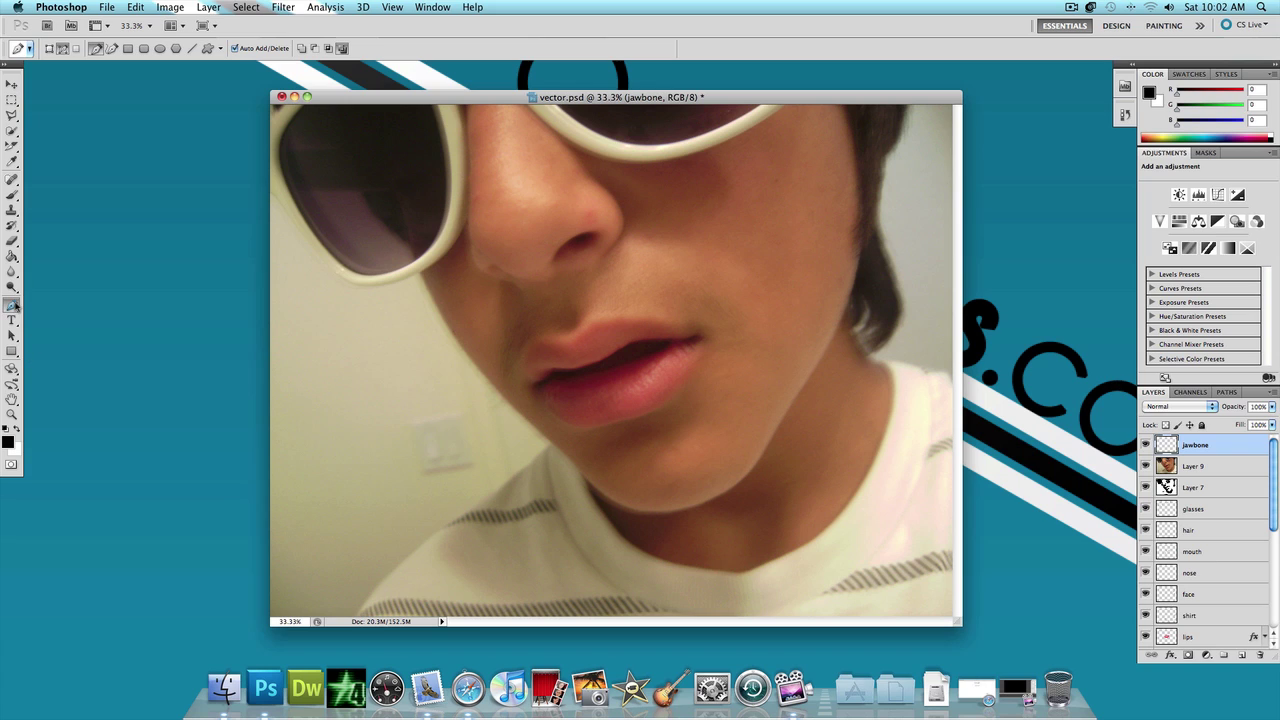
click(12, 195)
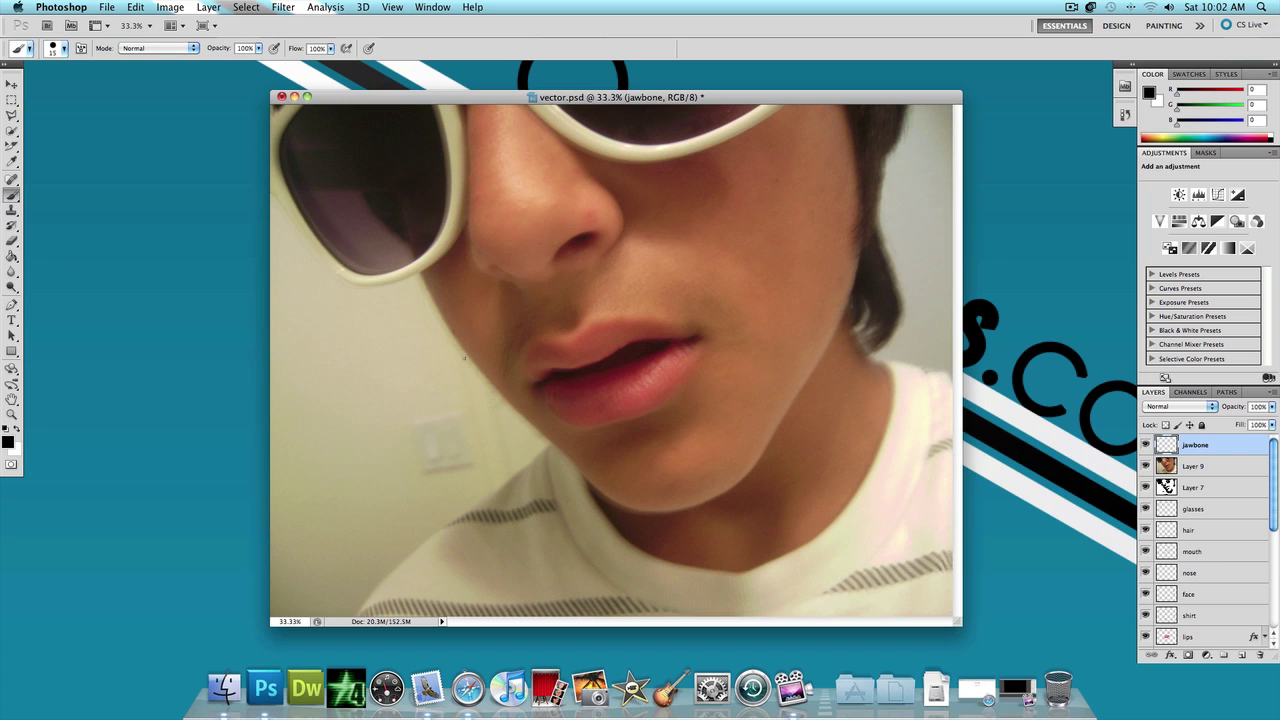
right_click(556, 372)
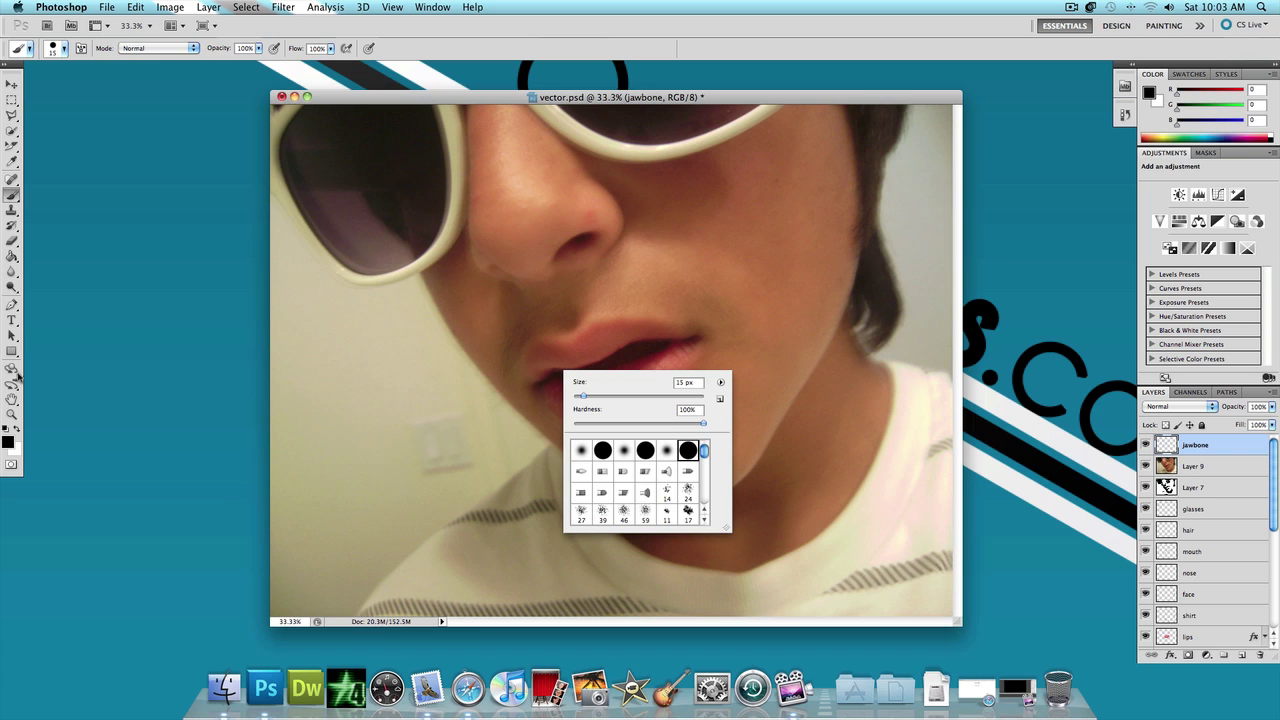
Step: Draw a curved Pen path from the hair edge down the right jaw and choose Stroke Path
click(13, 304)
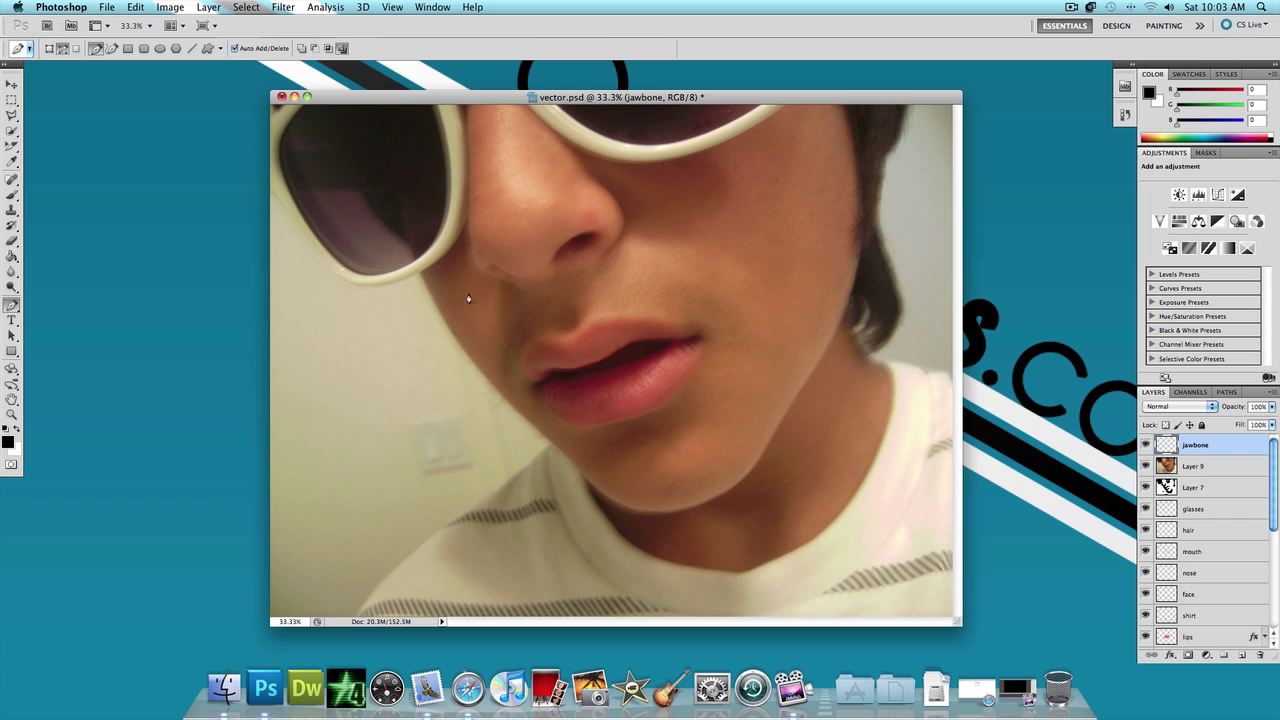
click(859, 258)
drag(791, 410, 743, 476)
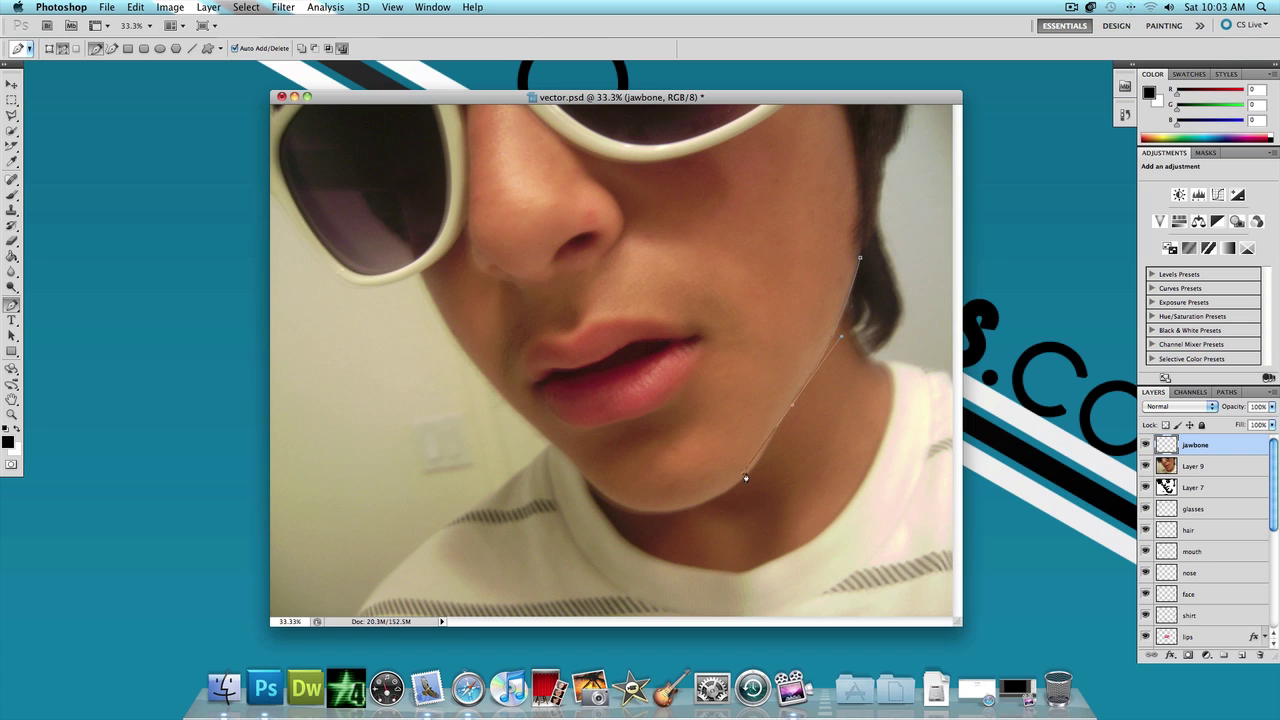
right_click(791, 410)
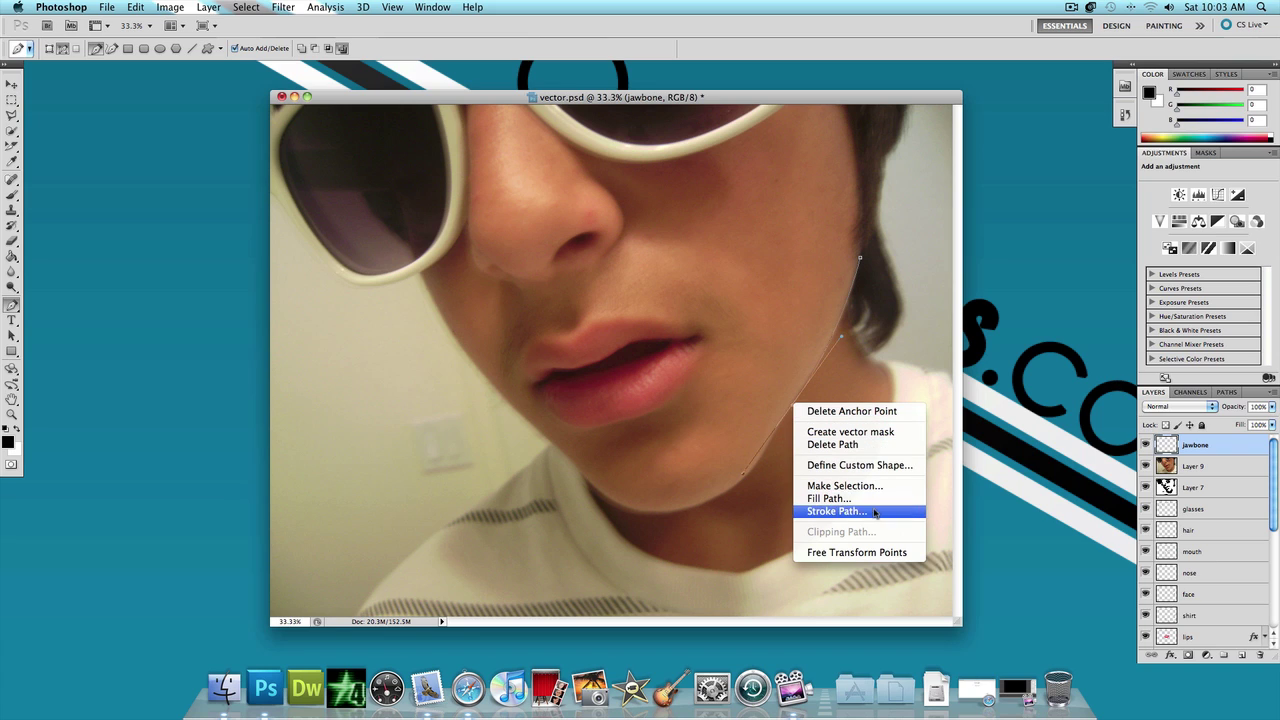
click(836, 511)
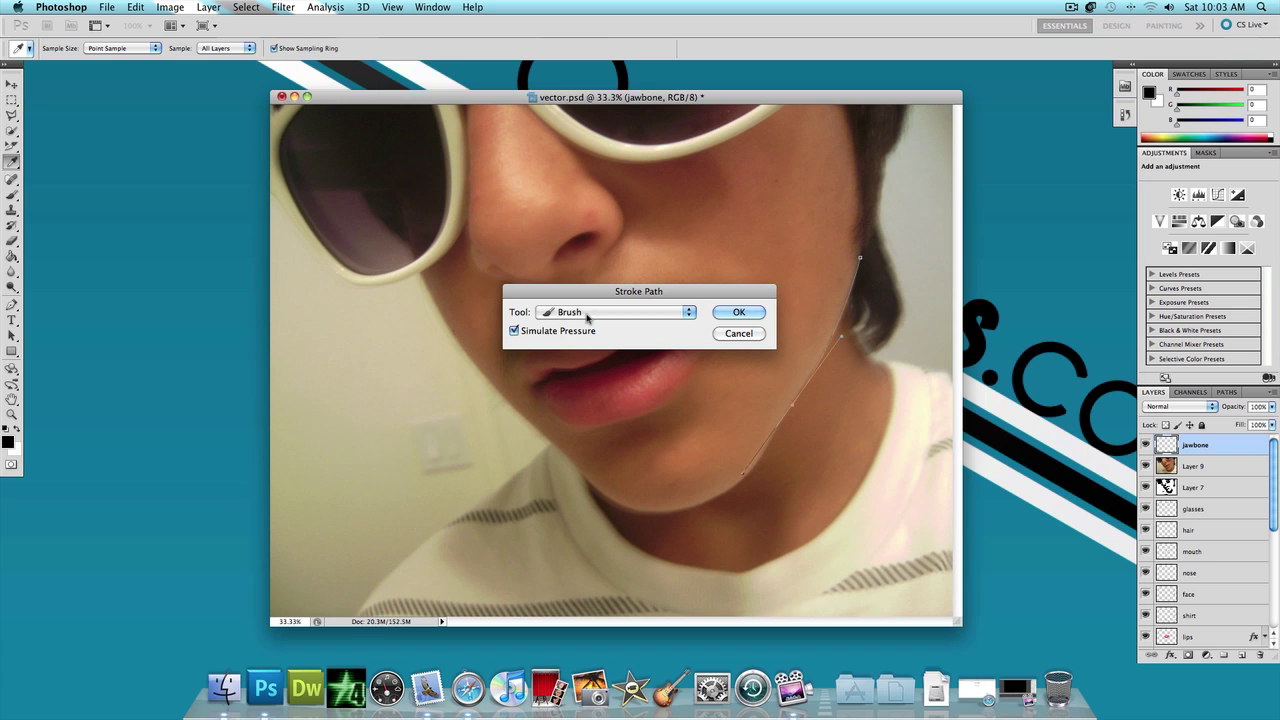
Step: Stroke the jawline path in black with the brush, then delete the work path
click(748, 314)
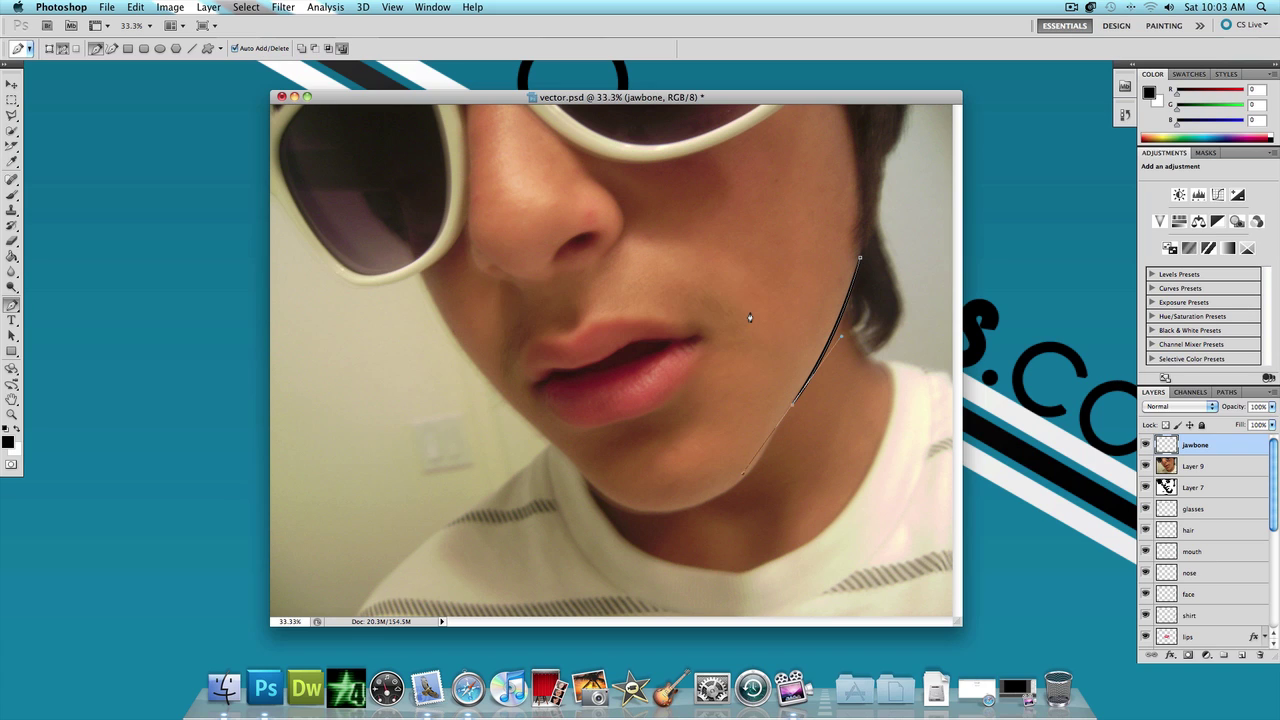
click(1228, 393)
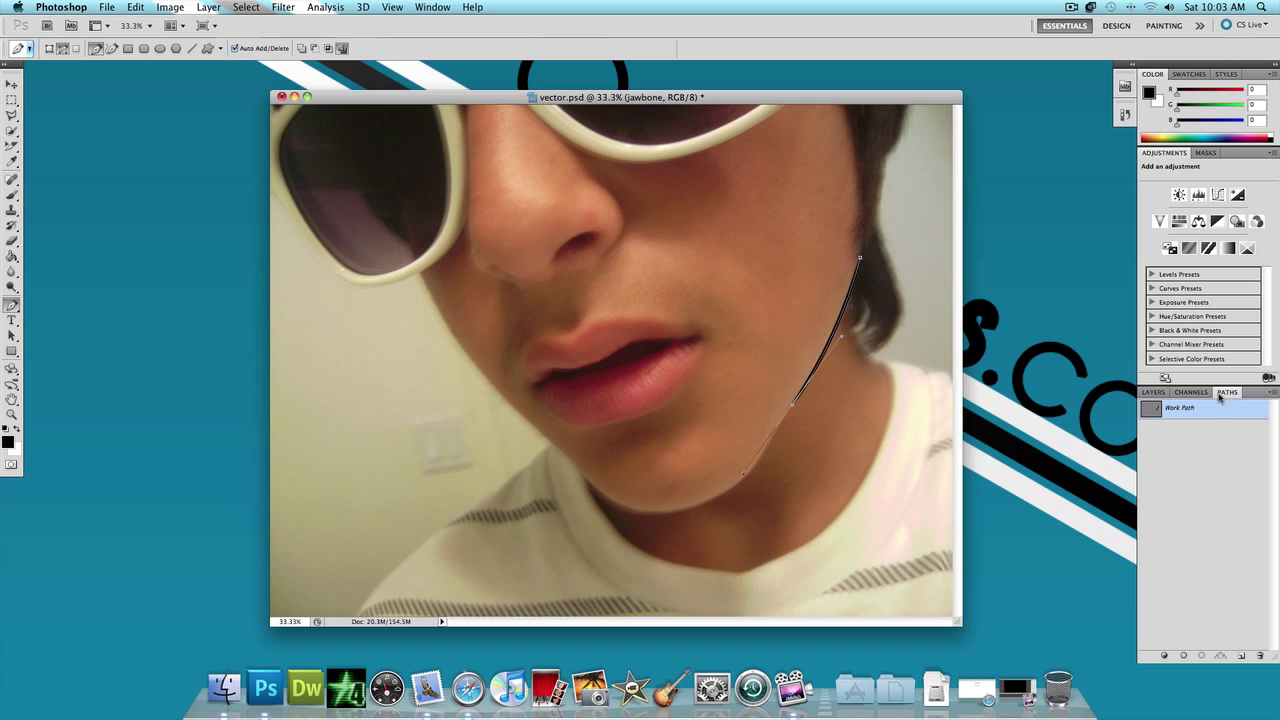
right_click(1158, 412)
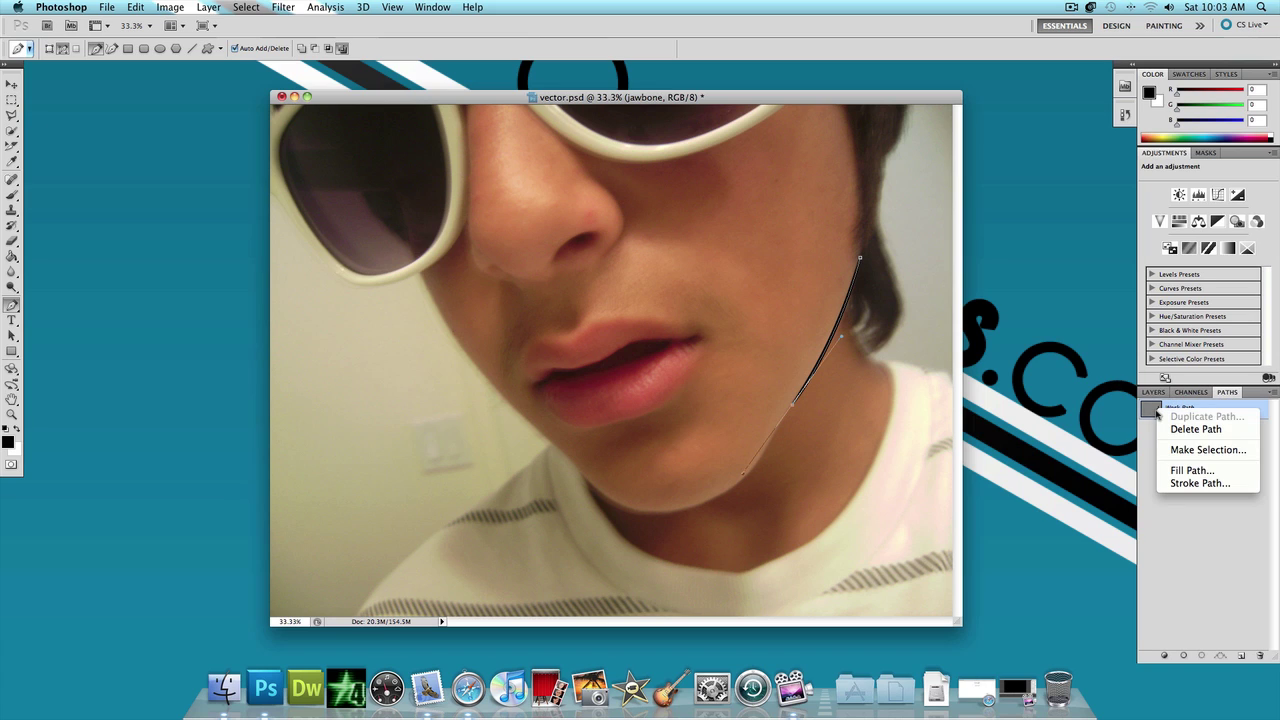
click(1179, 428)
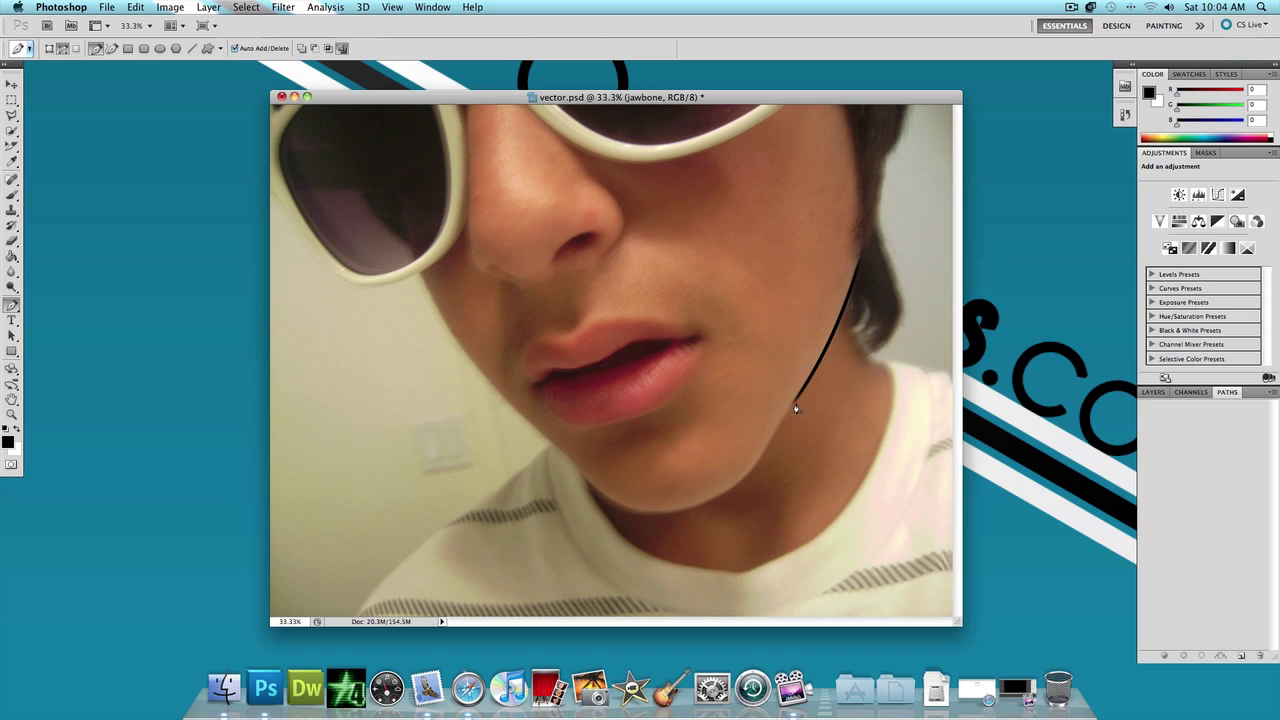
click(1152, 392)
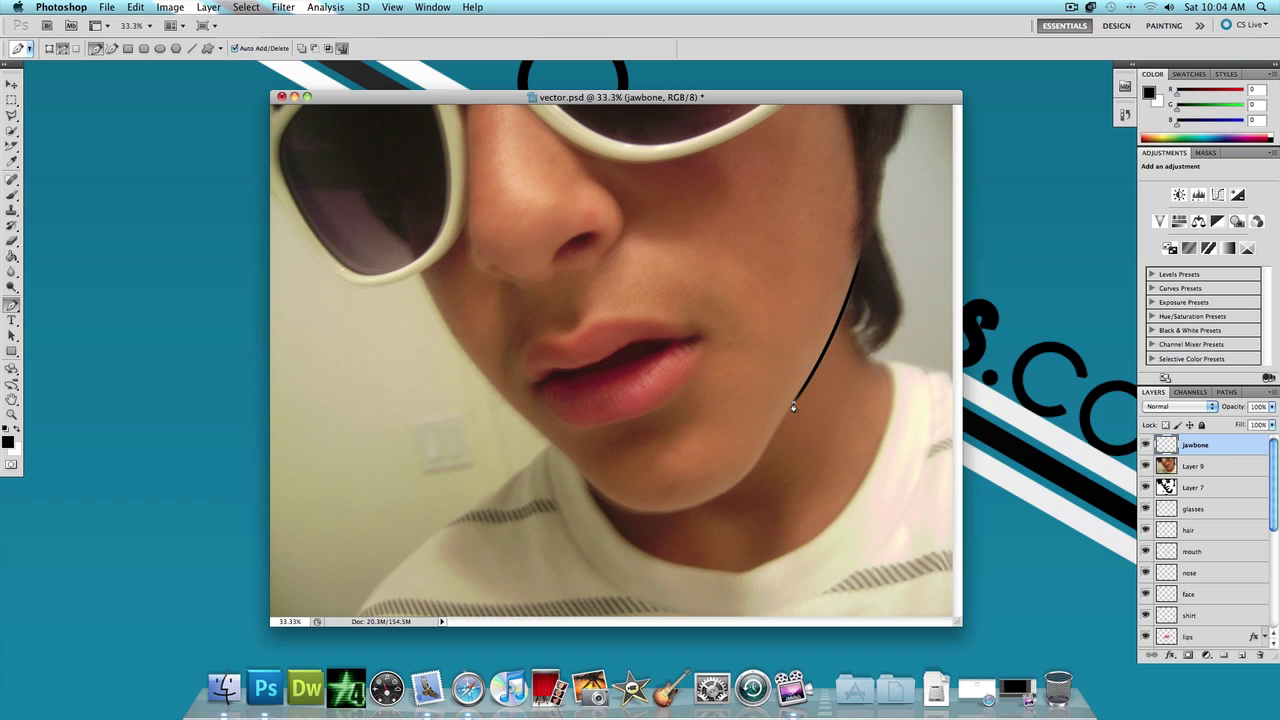
Step: Stroke the new lower-jaw path with the brush and delete its work path
right_click(749, 477)
click(795, 580)
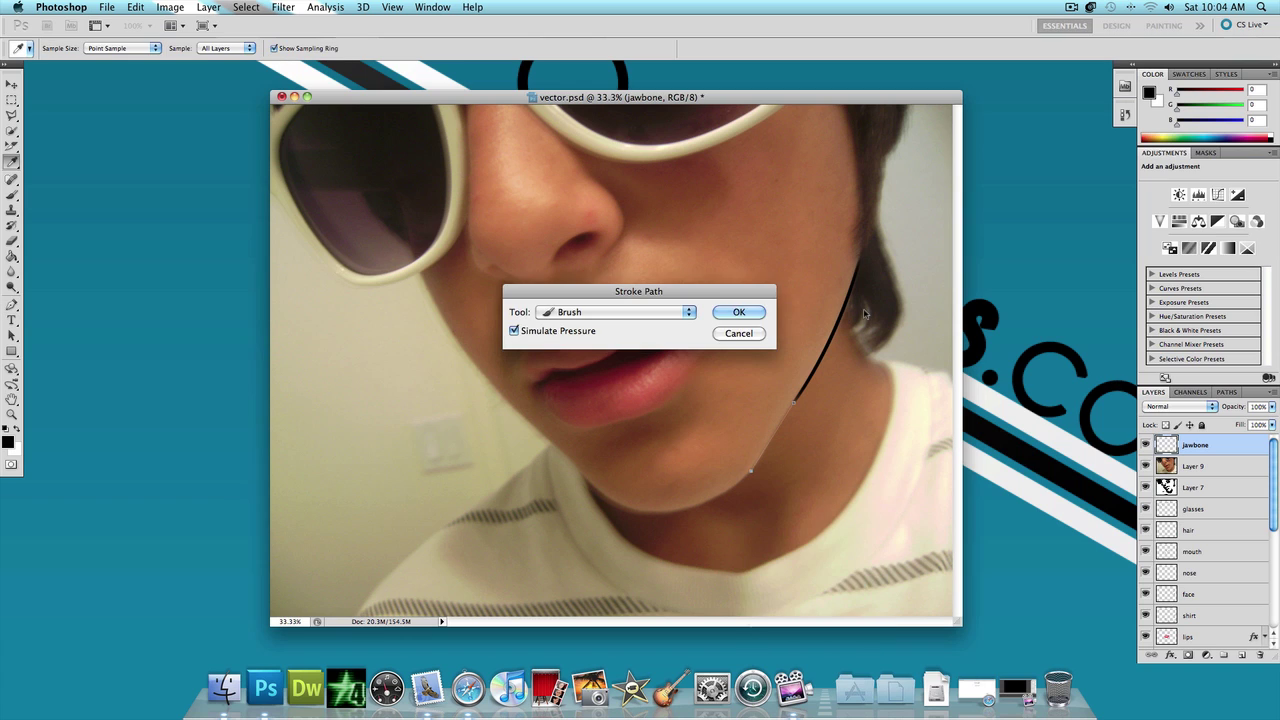
click(719, 315)
click(1226, 392)
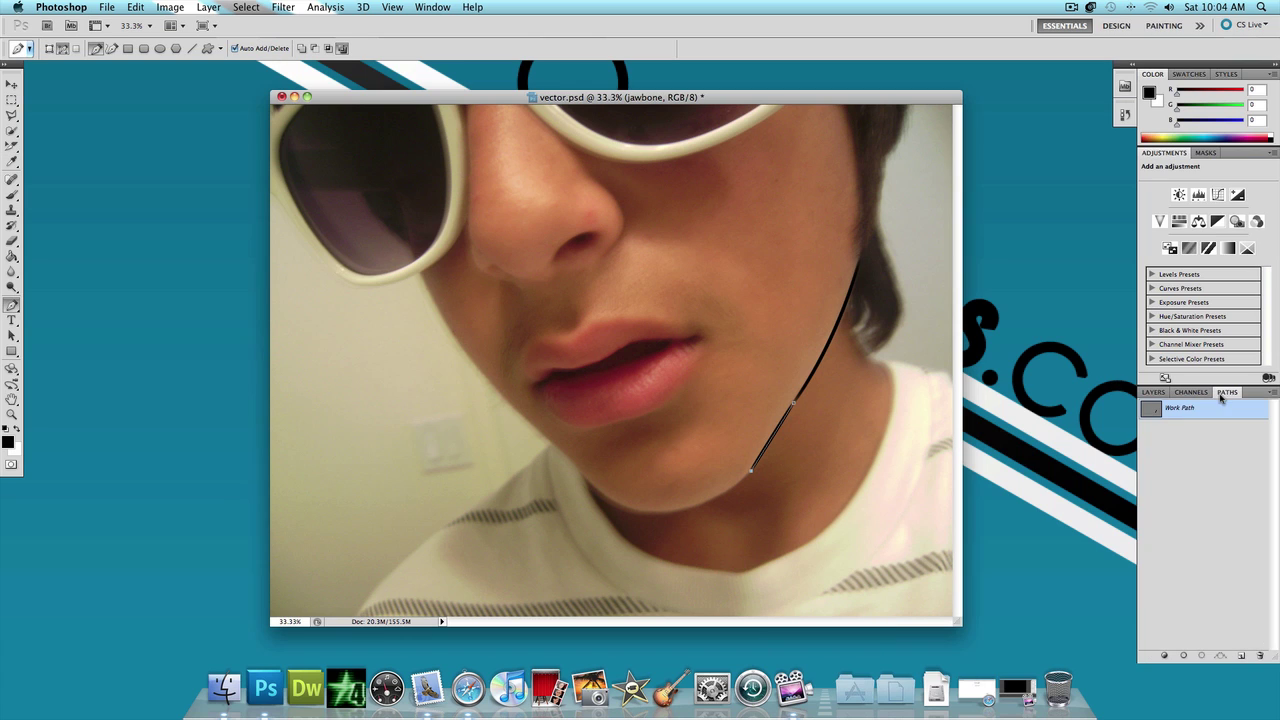
right_click(1151, 418)
click(1167, 433)
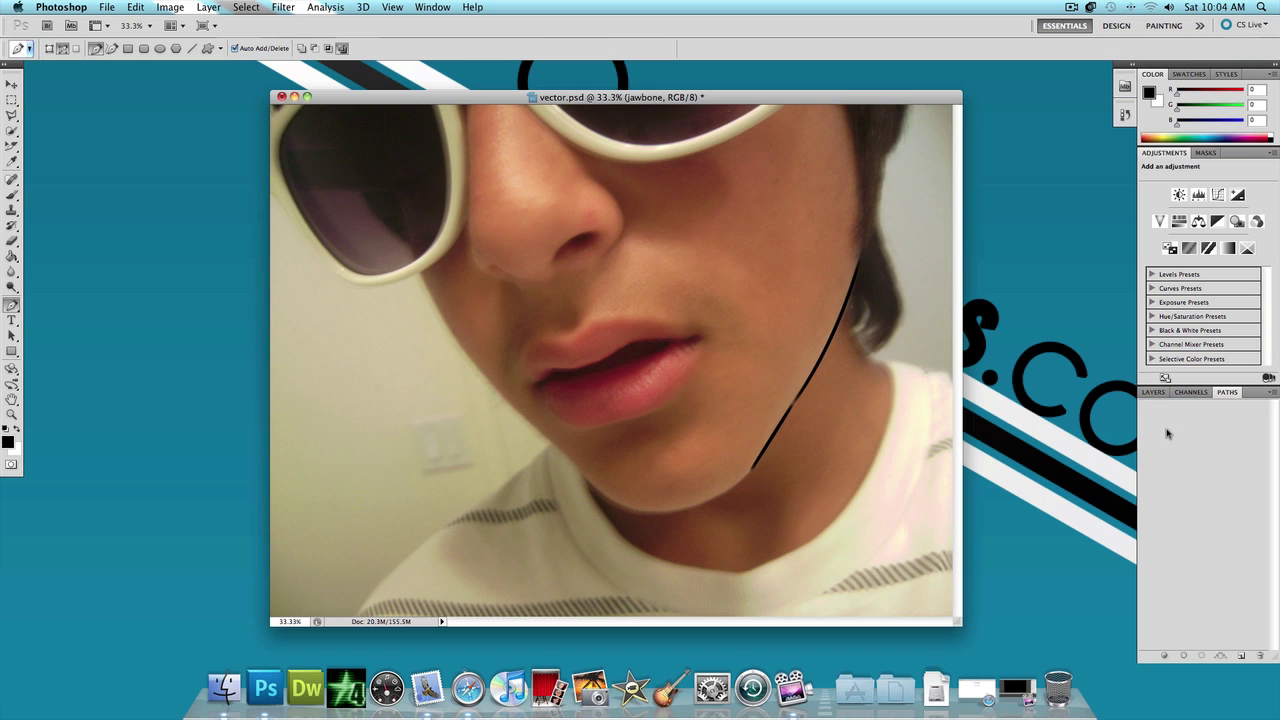
click(1155, 392)
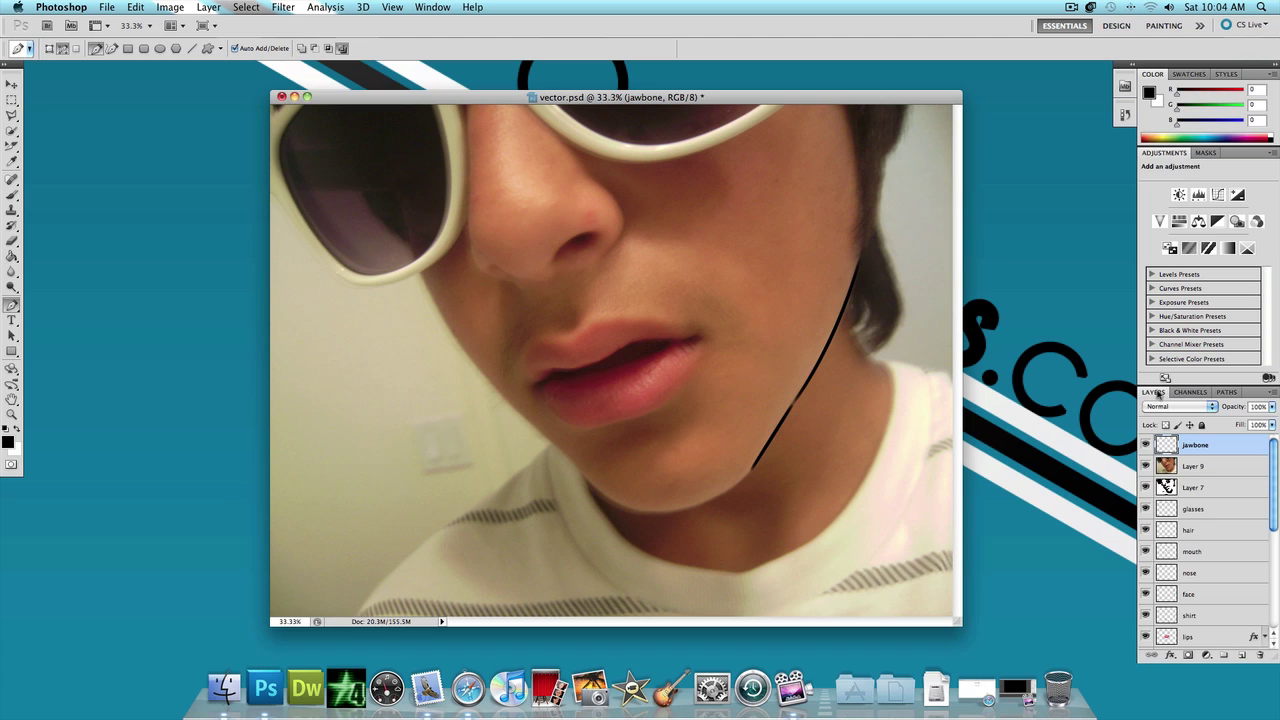
Step: Add a new layer named 'jawcolor' above Layer 9
click(1208, 466)
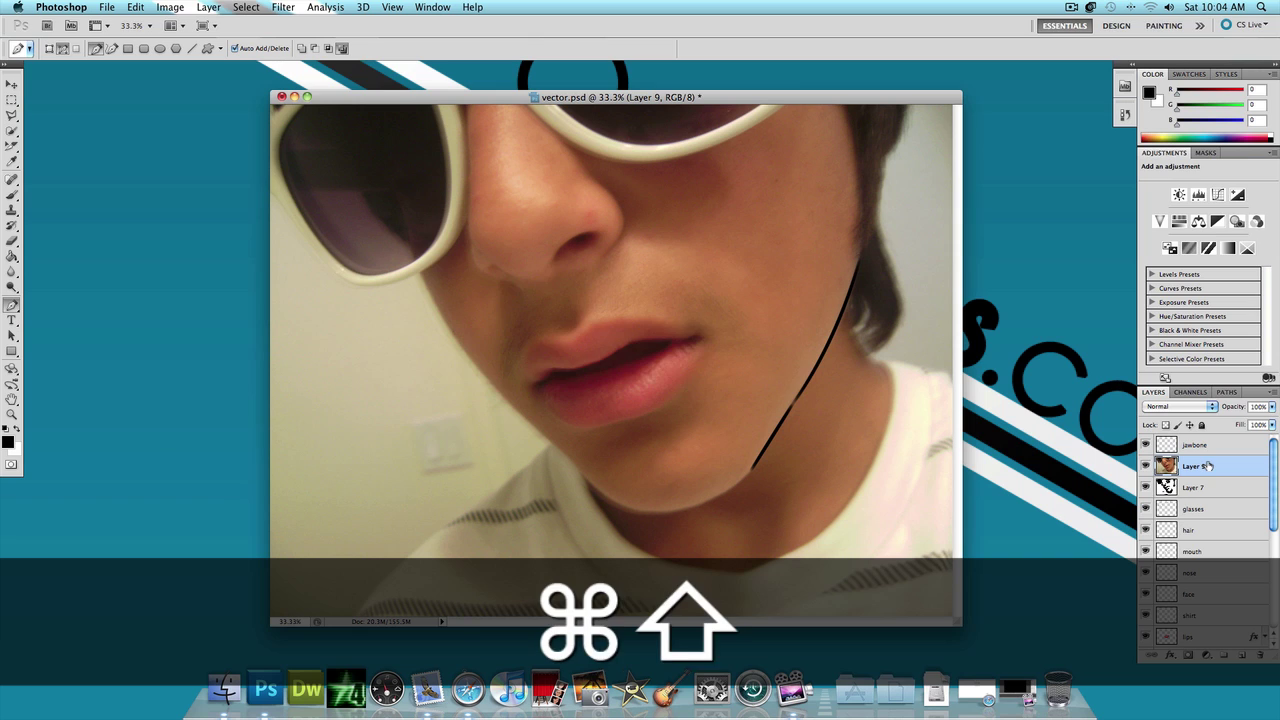
key(super+shift+n)
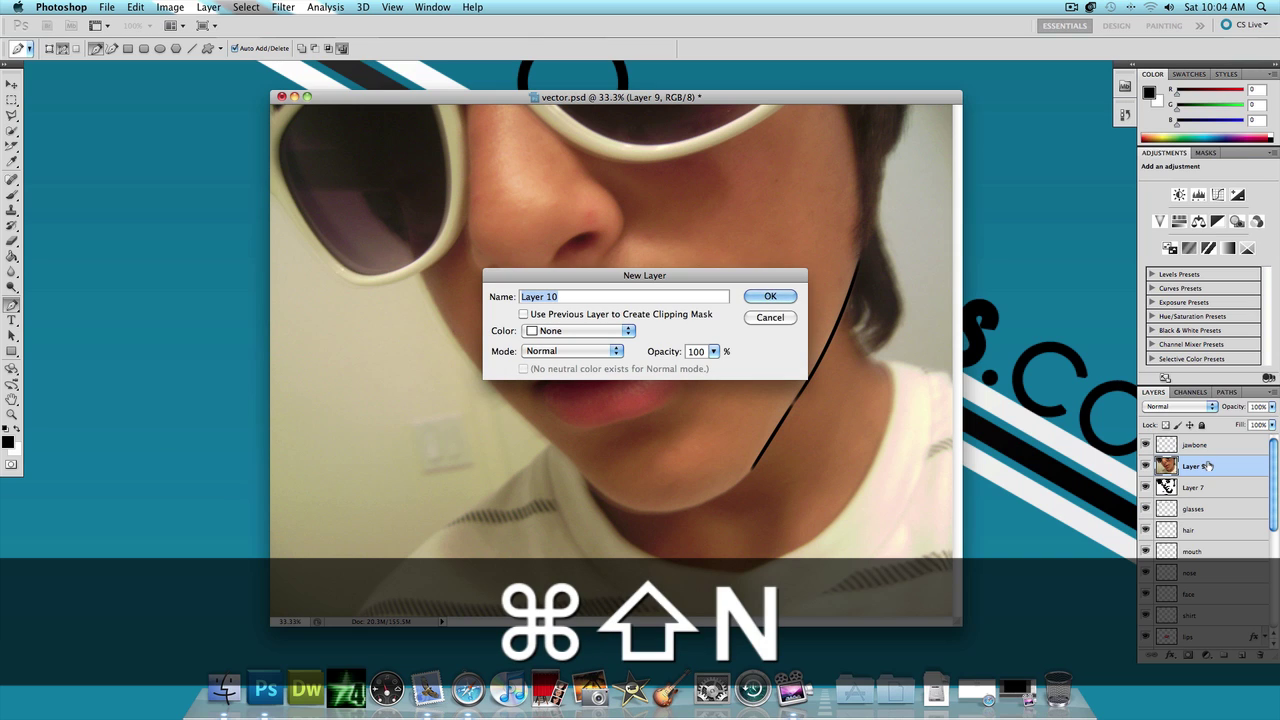
key(BackSpace)
text(jawcolor)
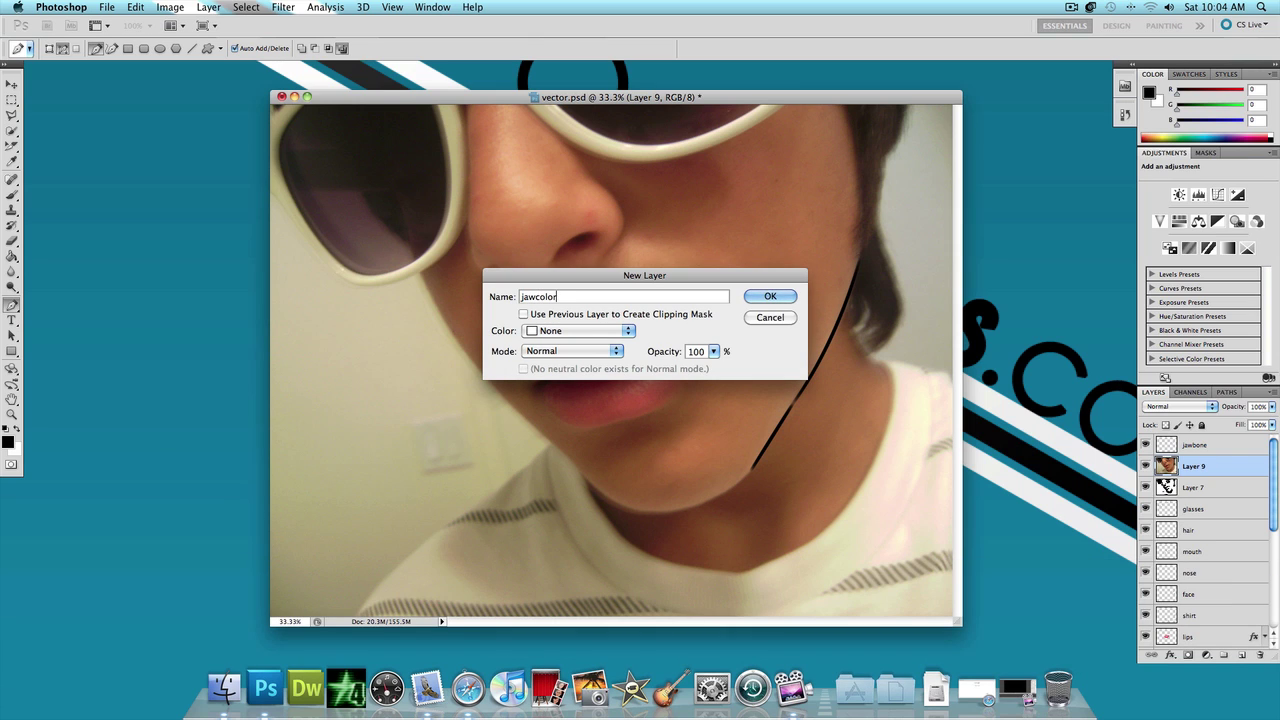
key(Return)
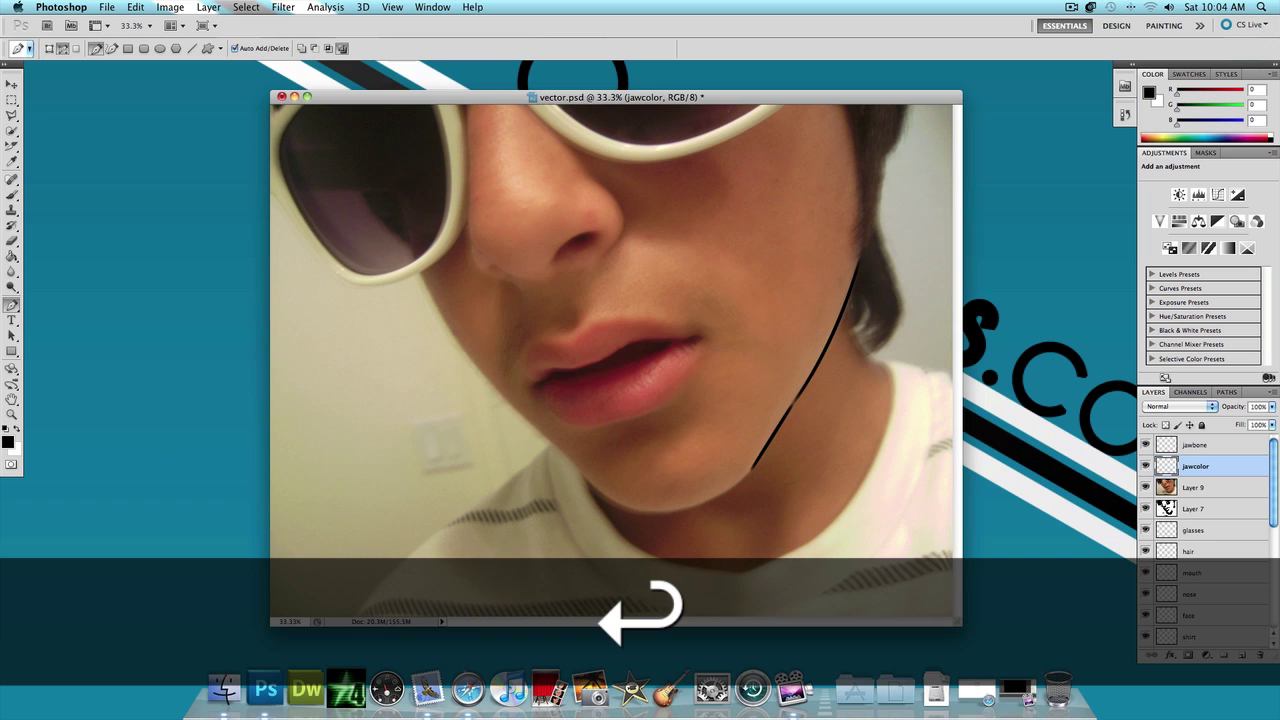
Step: Pick a light peach skin tone and brush it beside the jaw line down to the jaw
click(8, 441)
click(754, 178)
drag(560, 276, 543, 248)
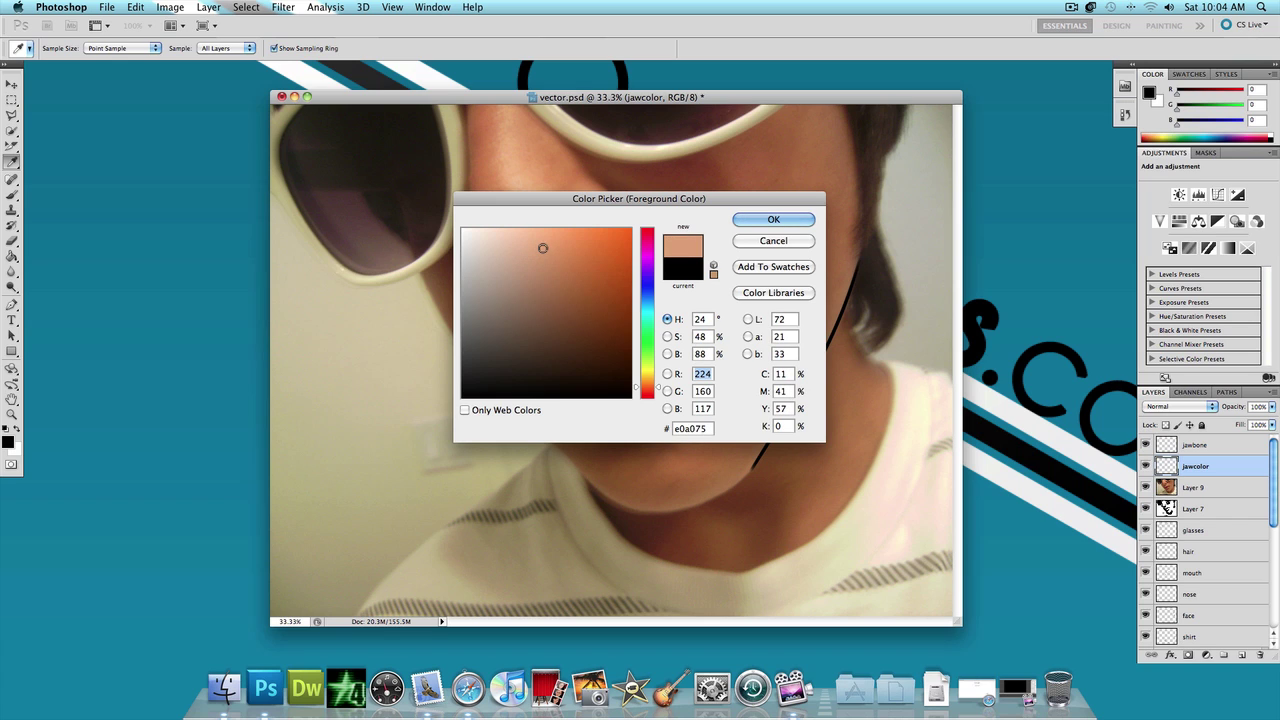
click(772, 221)
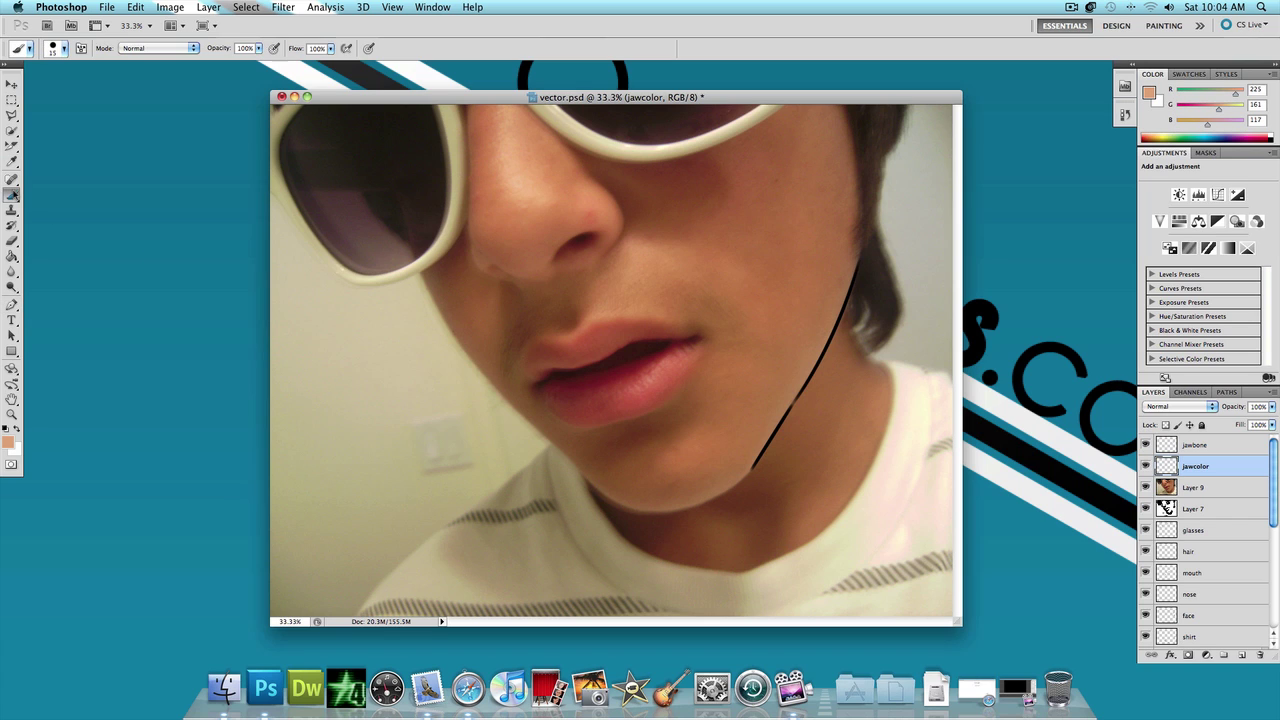
click(12, 194)
mouse_move(807, 328)
mouse_down()
mouse_move(786, 376)
mouse_move(821, 309)
mouse_move(774, 369)
mouse_move(797, 298)
mouse_move(788, 309)
mouse_move(769, 347)
mouse_move(823, 284)
mouse_move(824, 321)
mouse_up()
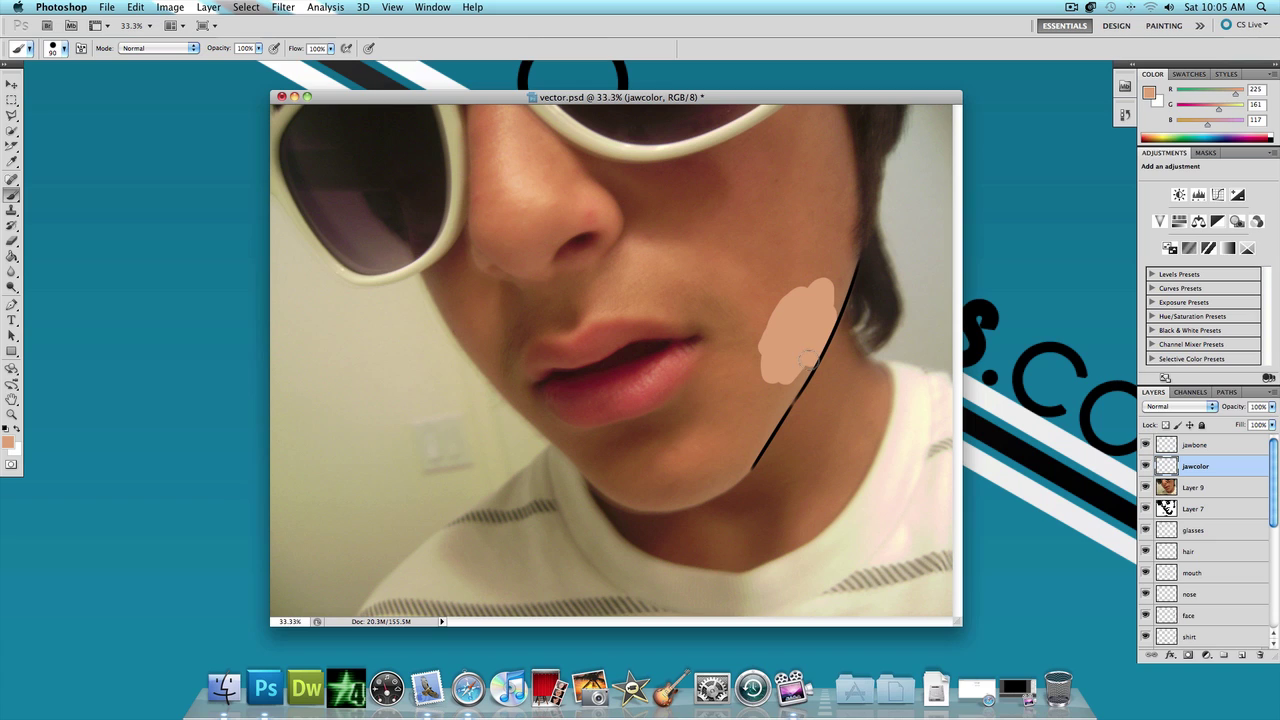
drag(794, 385, 774, 373)
Step: Delete the jawbone and jawcolor layers and create a fresh 'jawbone' layer
shift+click(1242, 447)
drag(1240, 458, 1250, 645)
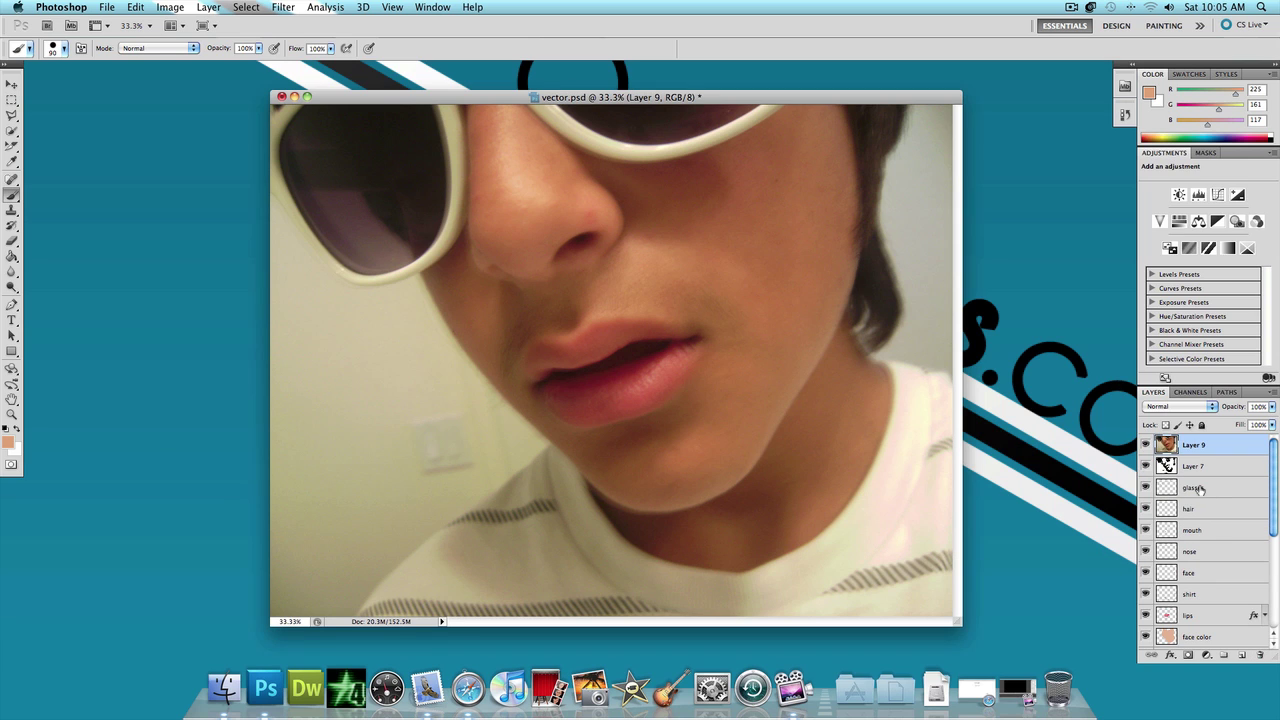
key(super+shift+n)
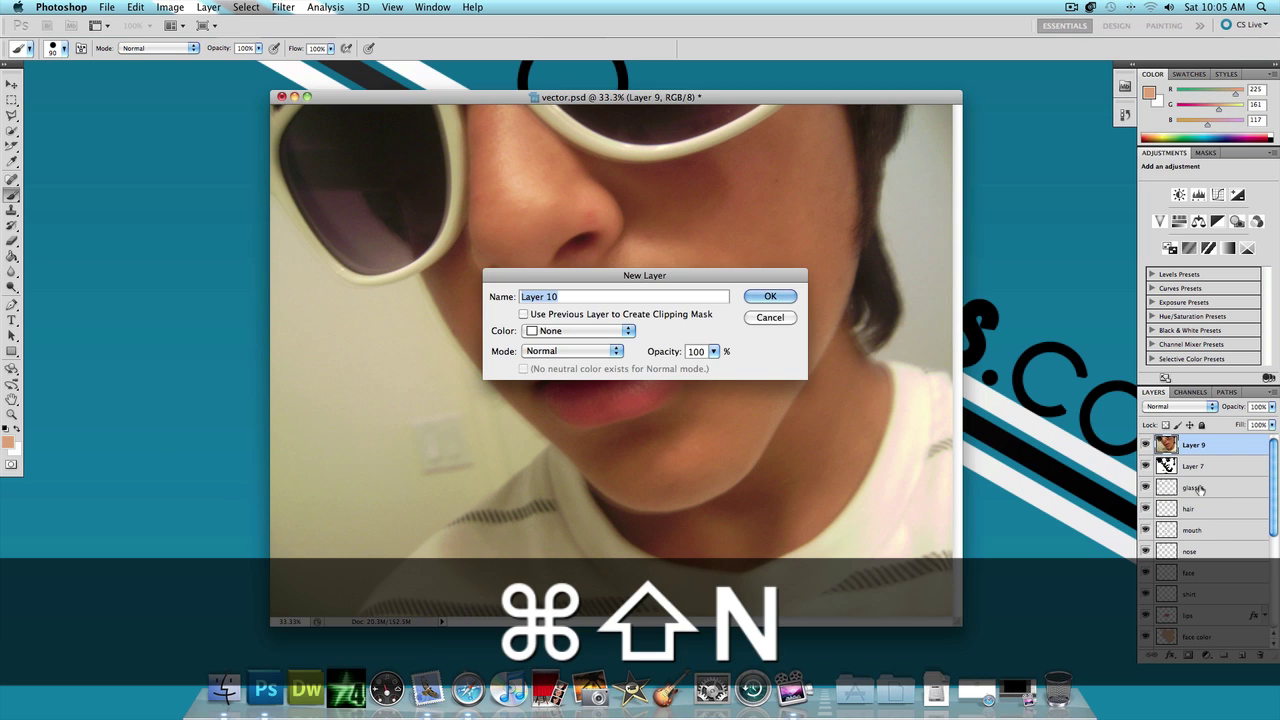
text(jawbone)
key(Return)
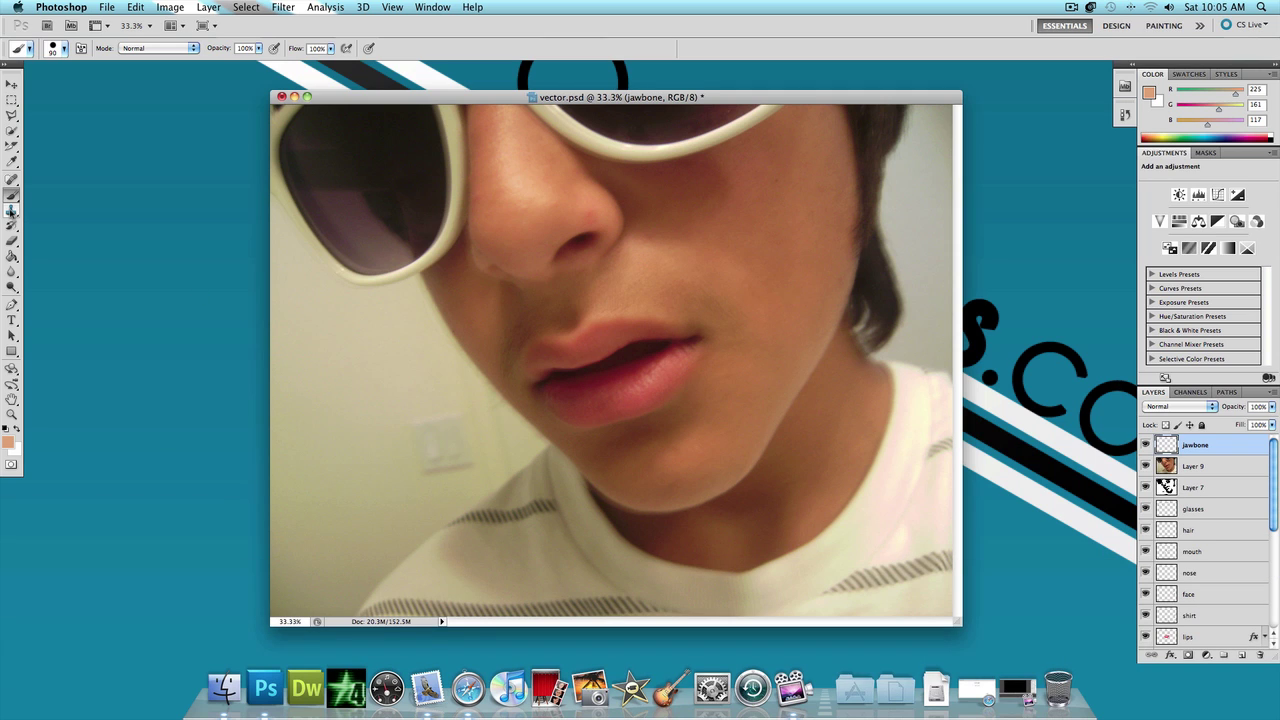
Step: Set the brush size to 12 px
right_click(819, 363)
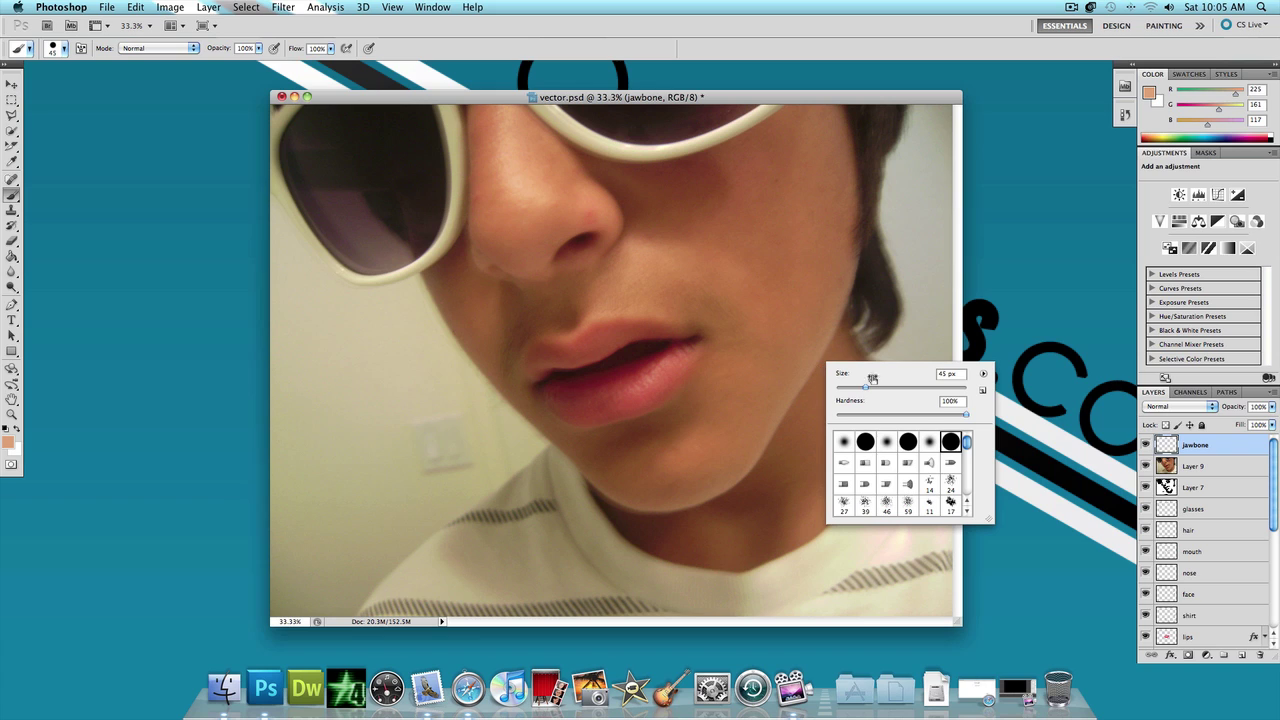
double_click(944, 374)
text(15)
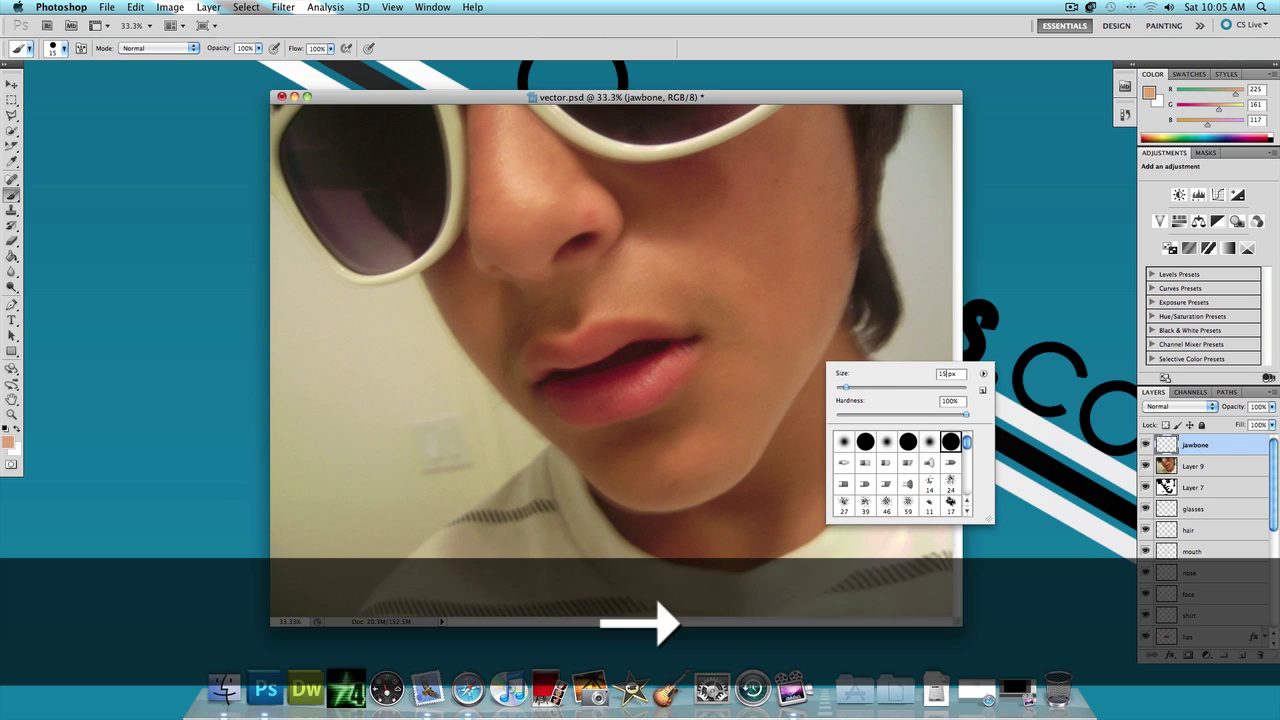
double_click(944, 374)
text(12)
key(Return)
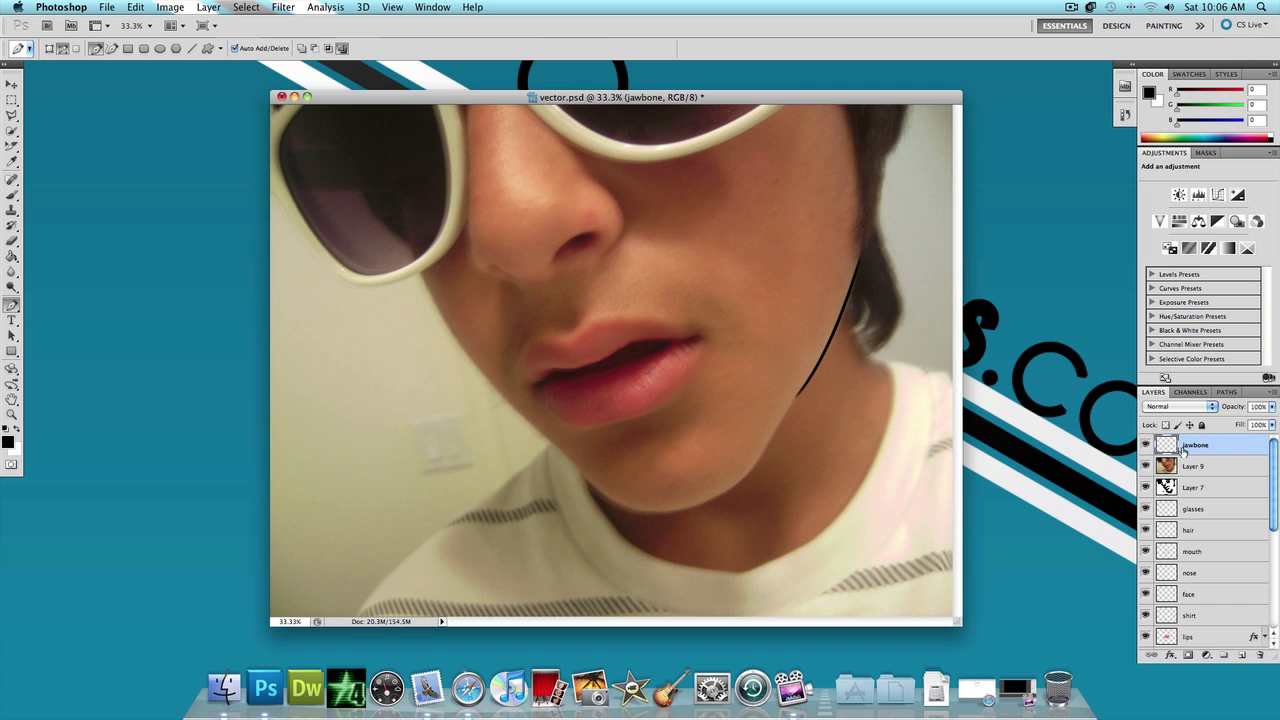
Step: Delete the jawbone layer, hide the photo, toggle the sunburst rays off and on, then switch to Finder
drag(1218, 450, 1259, 655)
click(1146, 446)
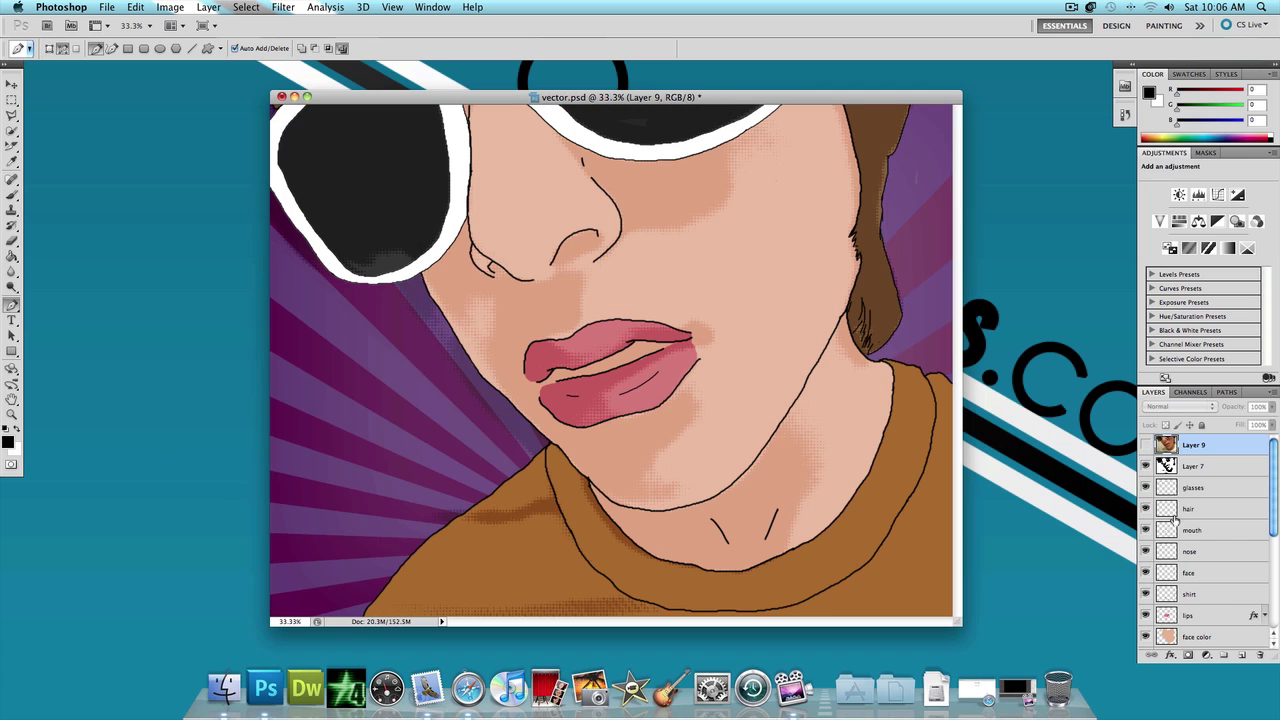
scroll(1172, 530, down, 5)
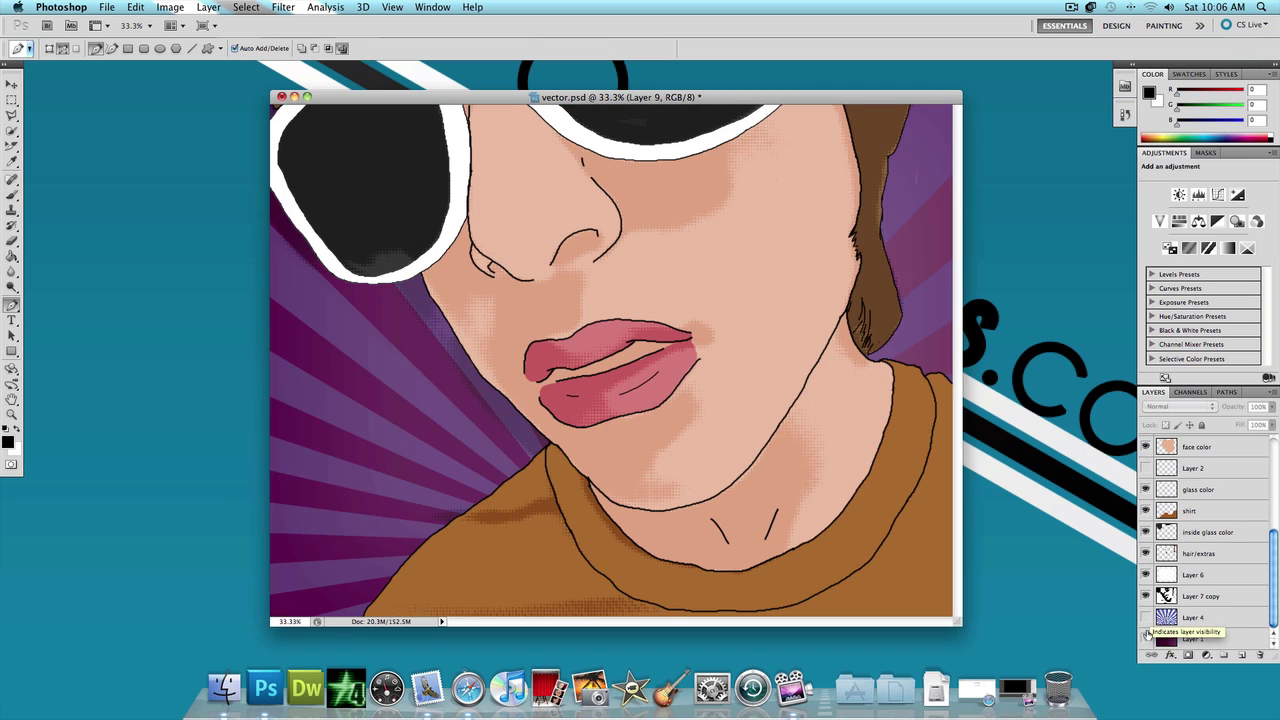
mouse_move(1146, 617)
mouse_down()
mouse_move(1148, 637)
mouse_move(1146, 618)
mouse_up()
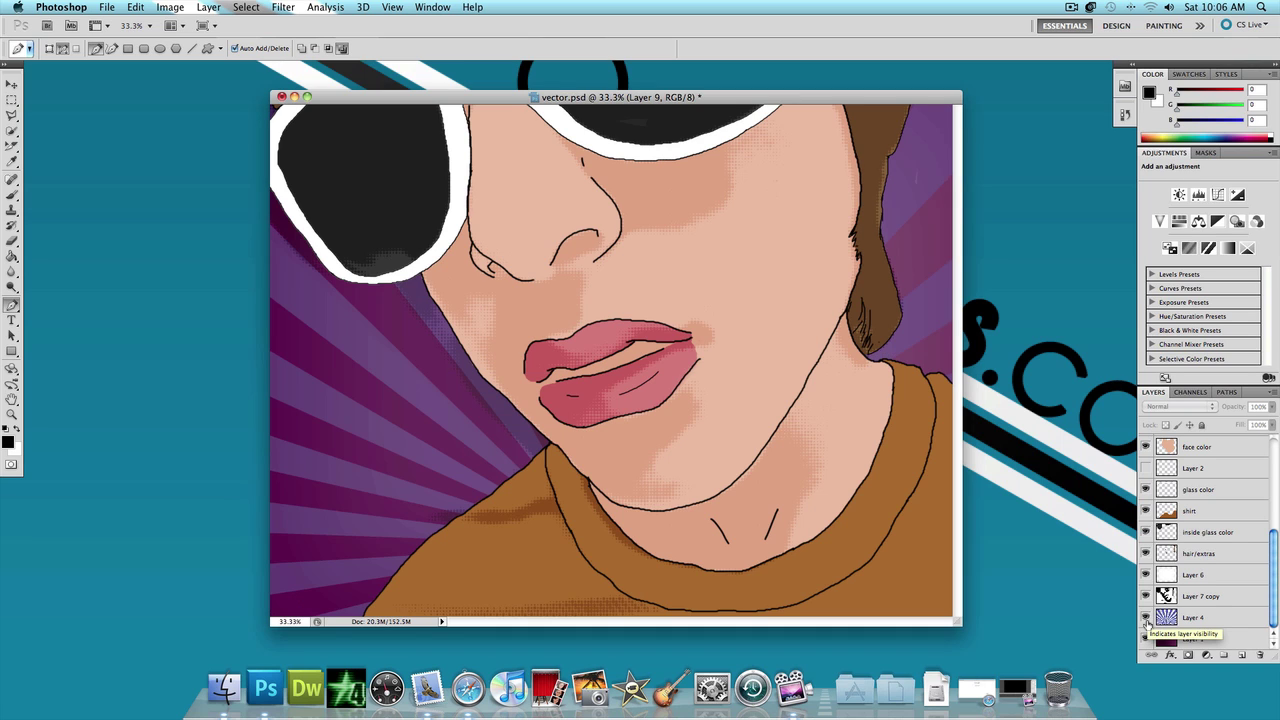
click(1146, 618)
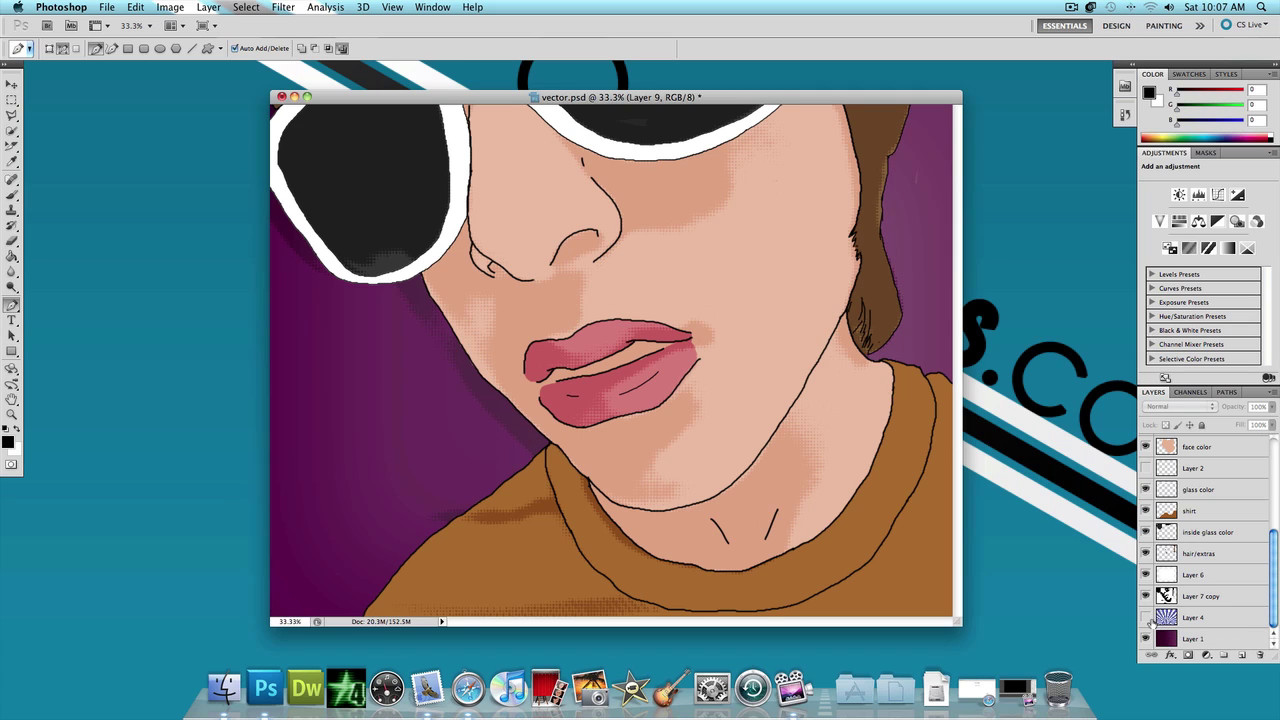
click(1146, 618)
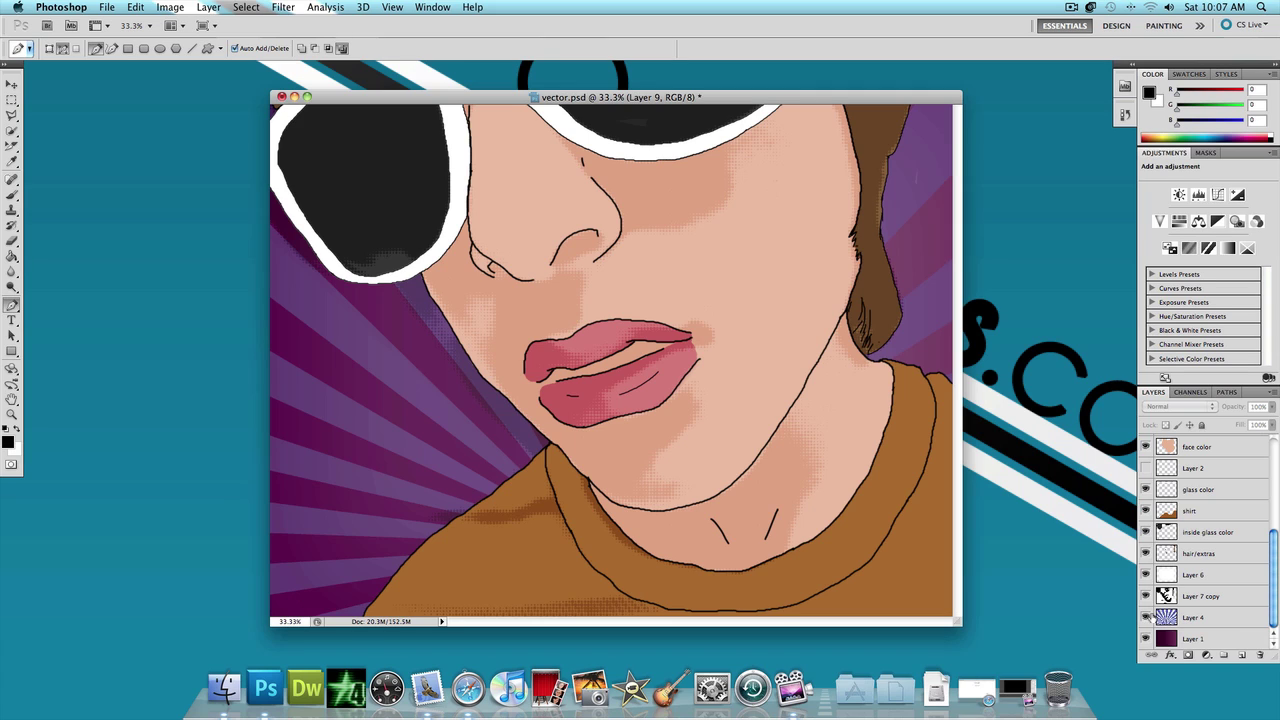
click(1118, 540)
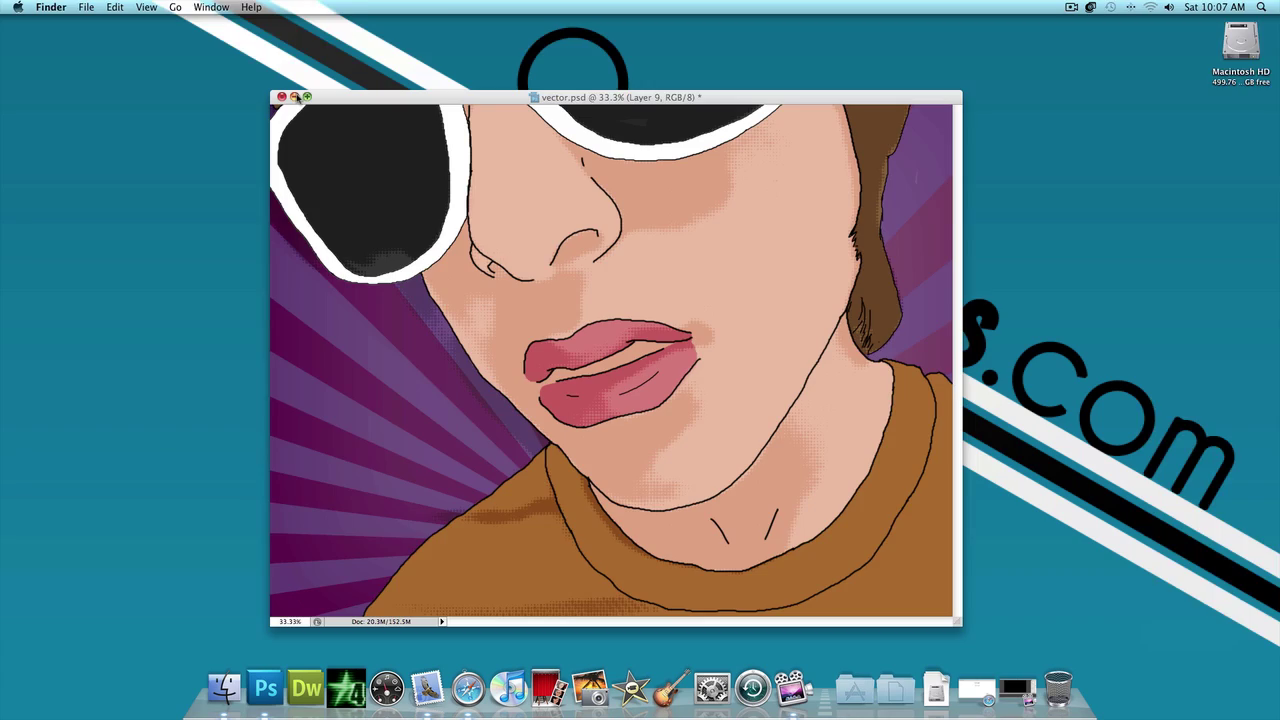